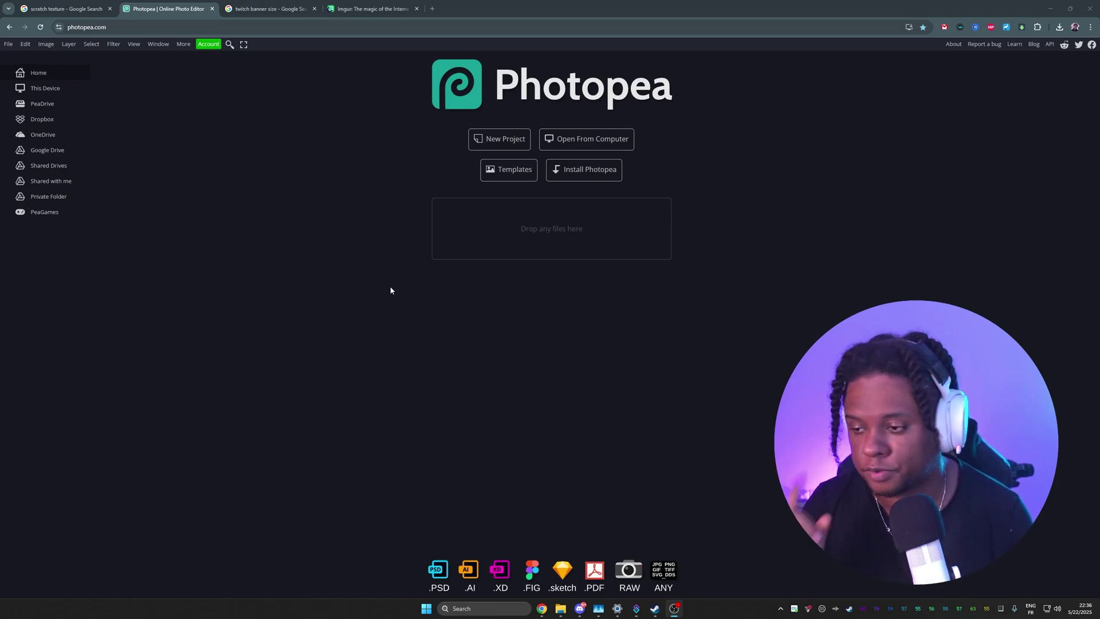
# Step: Search the templates for 'gael level' and open the Flux² Starting Soon Screen template
pyautogui.click(401, 287)
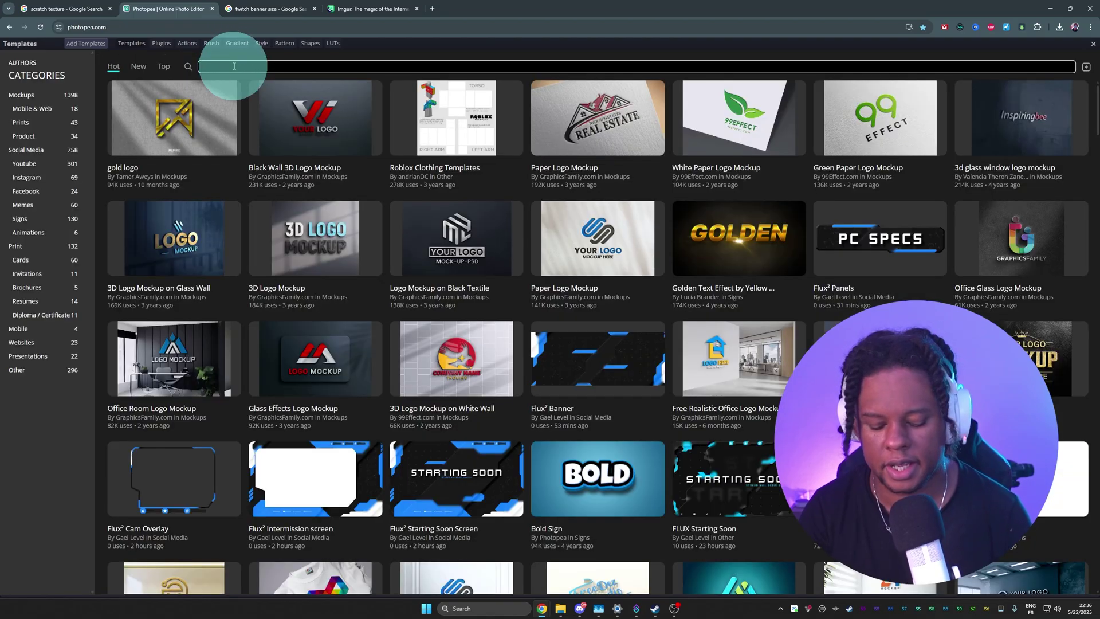
pyautogui.write('gael level')
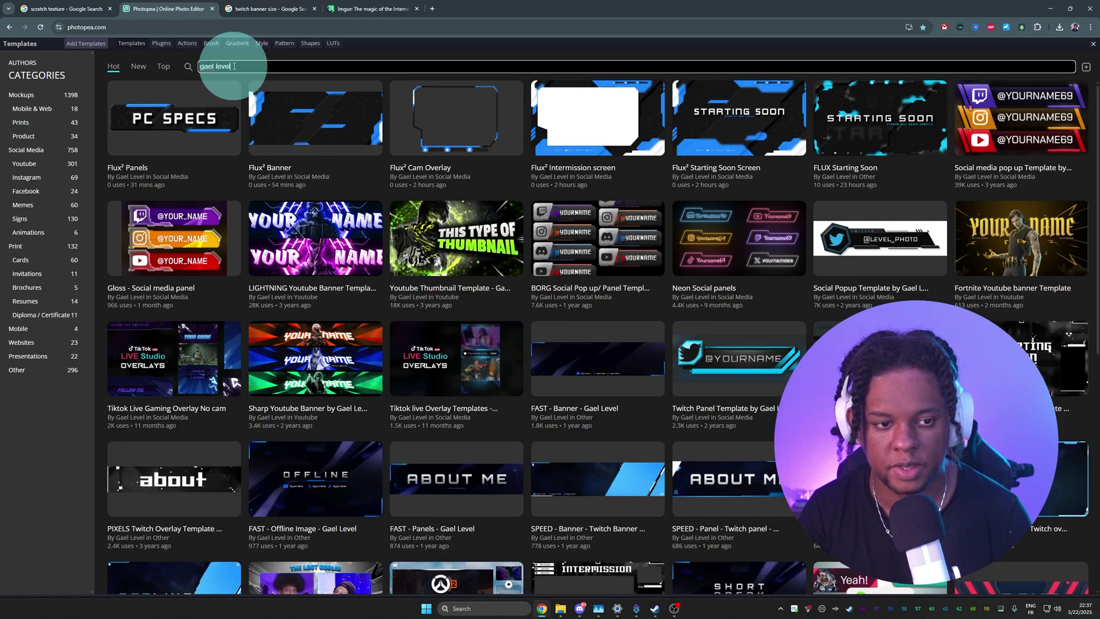
pyautogui.scroll(-8, 318, 174)
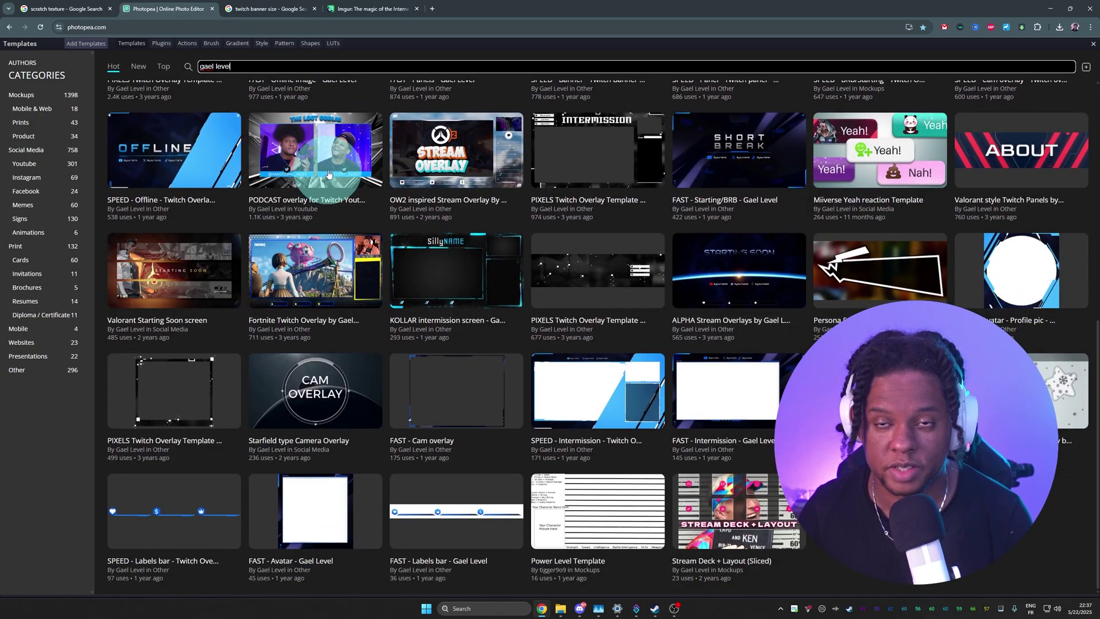
pyautogui.scroll(2, 325, 174)
pyautogui.scroll(4, 325, 172)
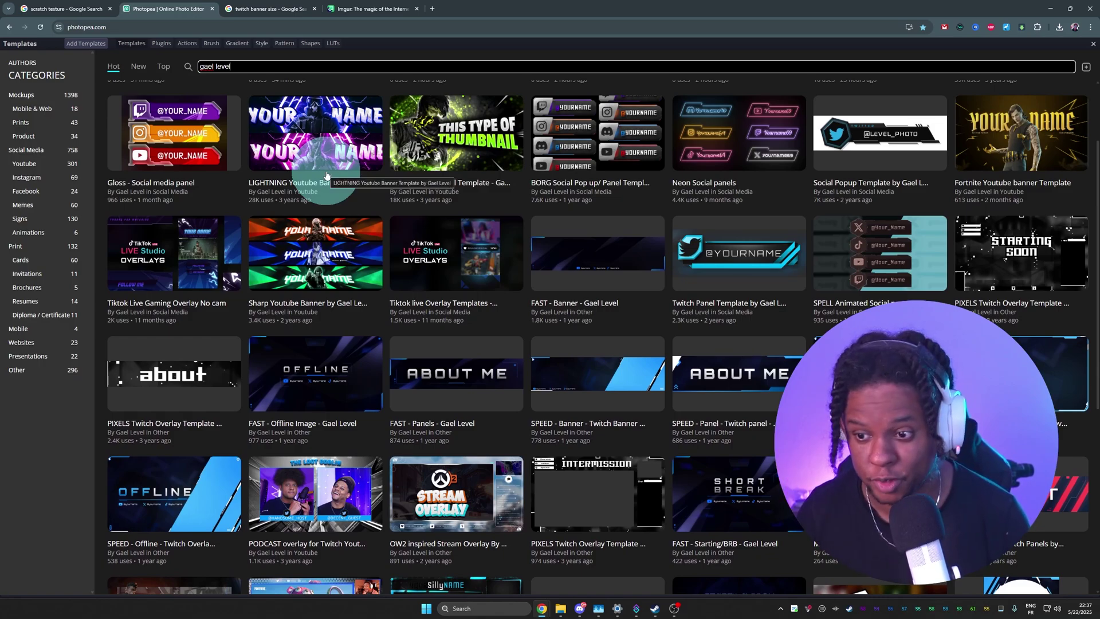
pyautogui.scroll(2, 326, 175)
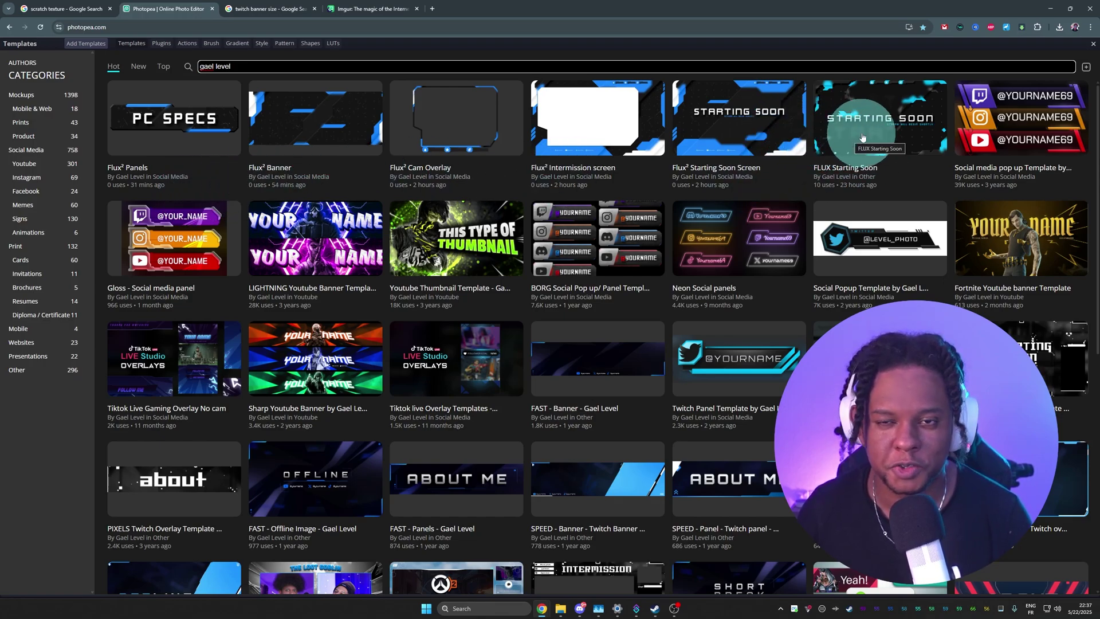
pyautogui.click(698, 135)
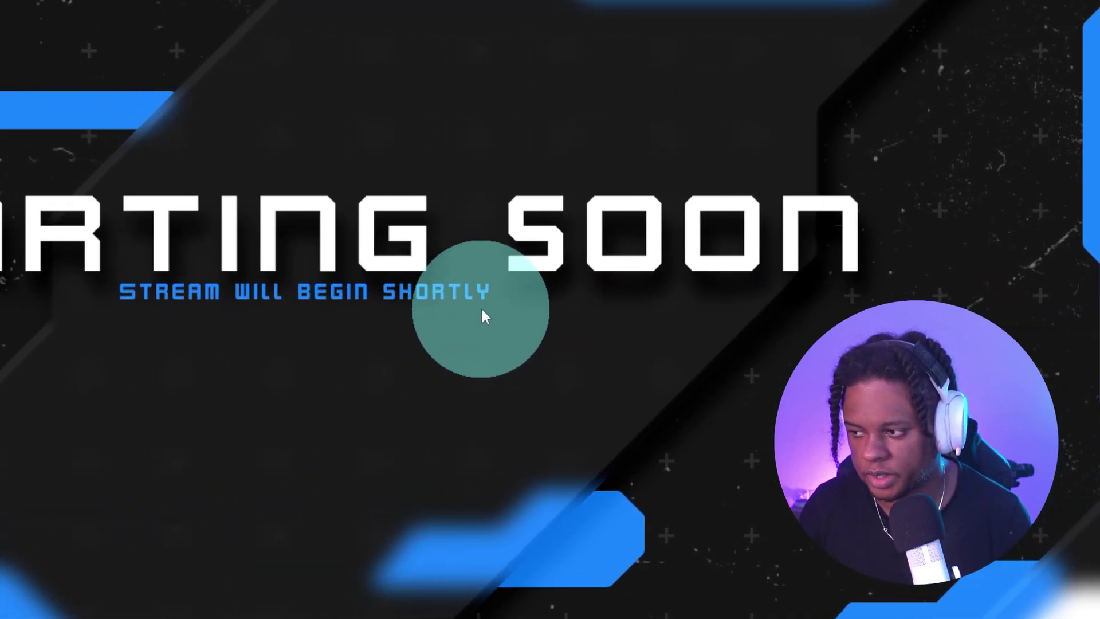
# Step: Preview Layer 1 and Color Fill 2 by hiding them, restore them, then overwrite the headline with test letters
pyautogui.click(983, 237)
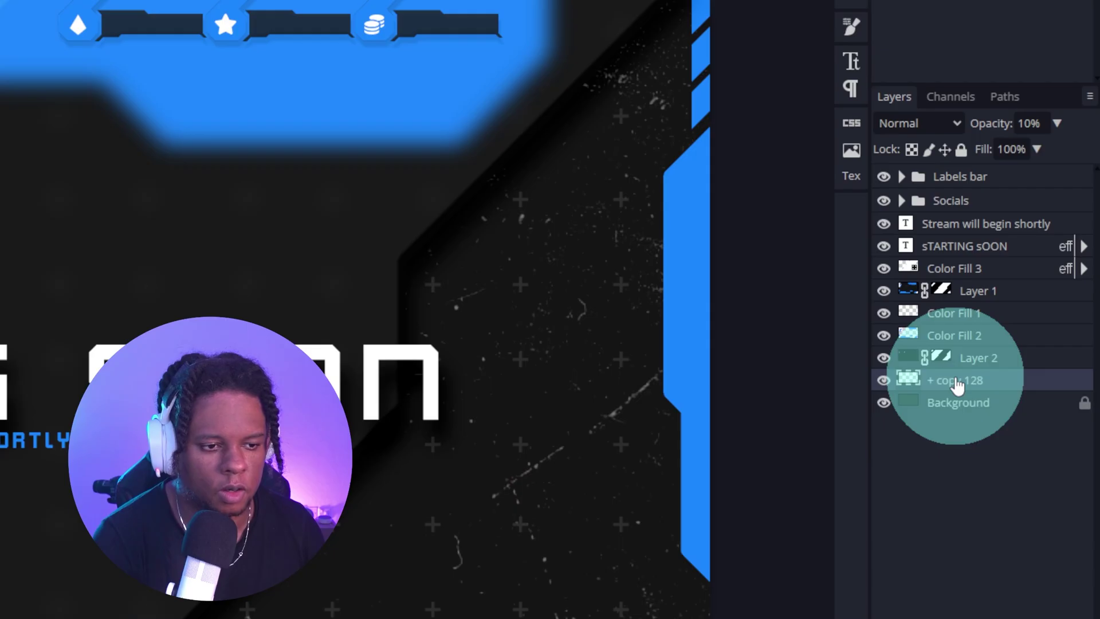
pyautogui.click(884, 291)
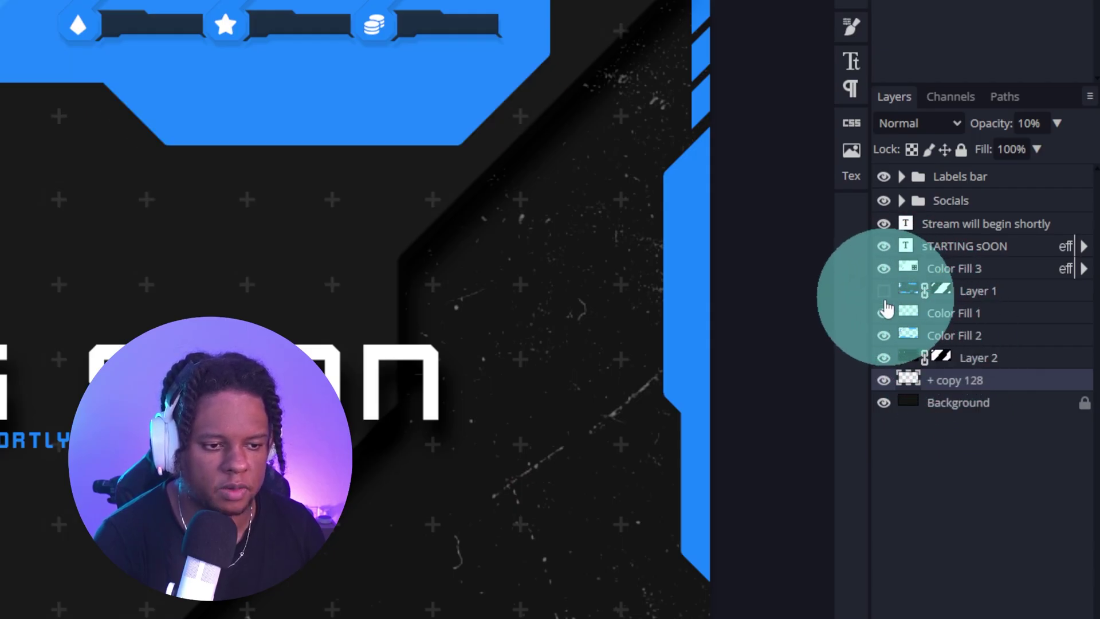
pyautogui.click(883, 336)
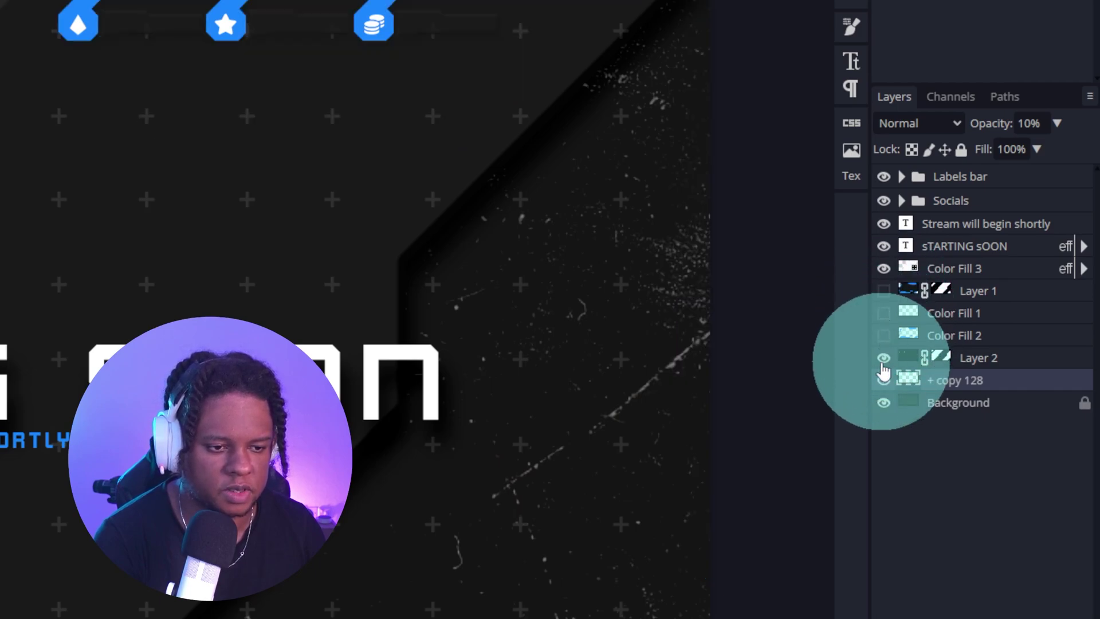
pyautogui.moveTo(884, 360); pyautogui.dragTo(884, 292)
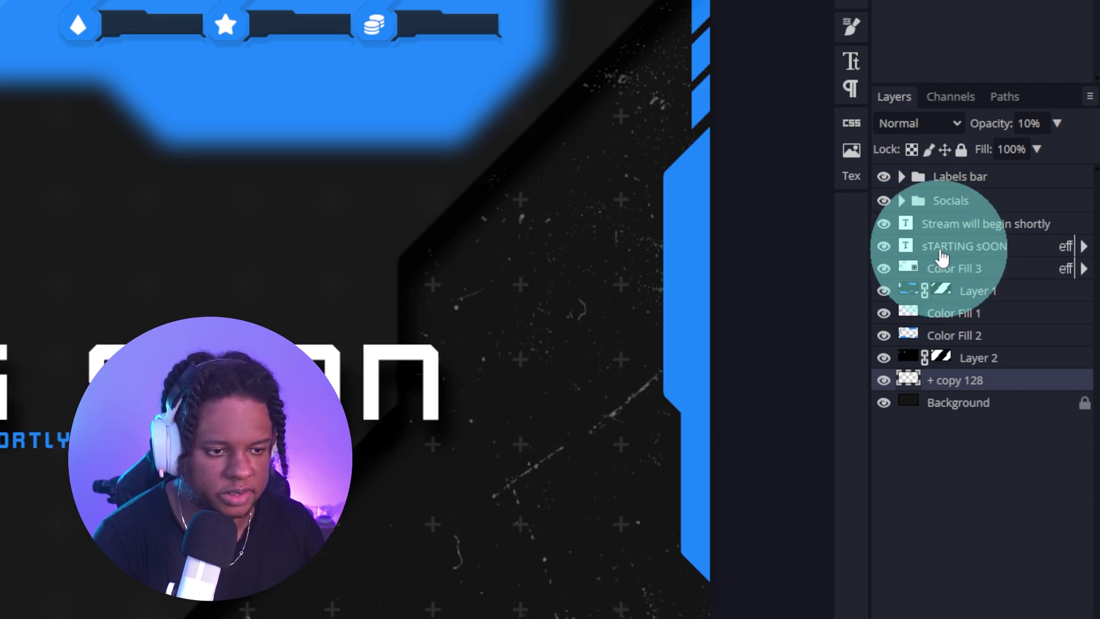
pyautogui.click(905, 251)
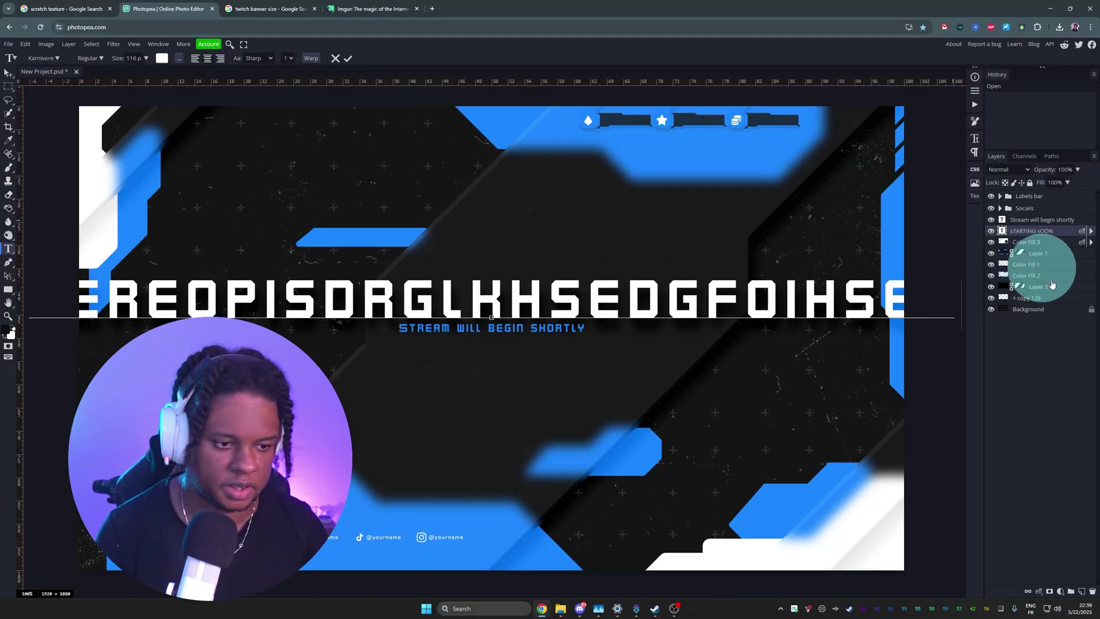
pyautogui.click(1054, 375)
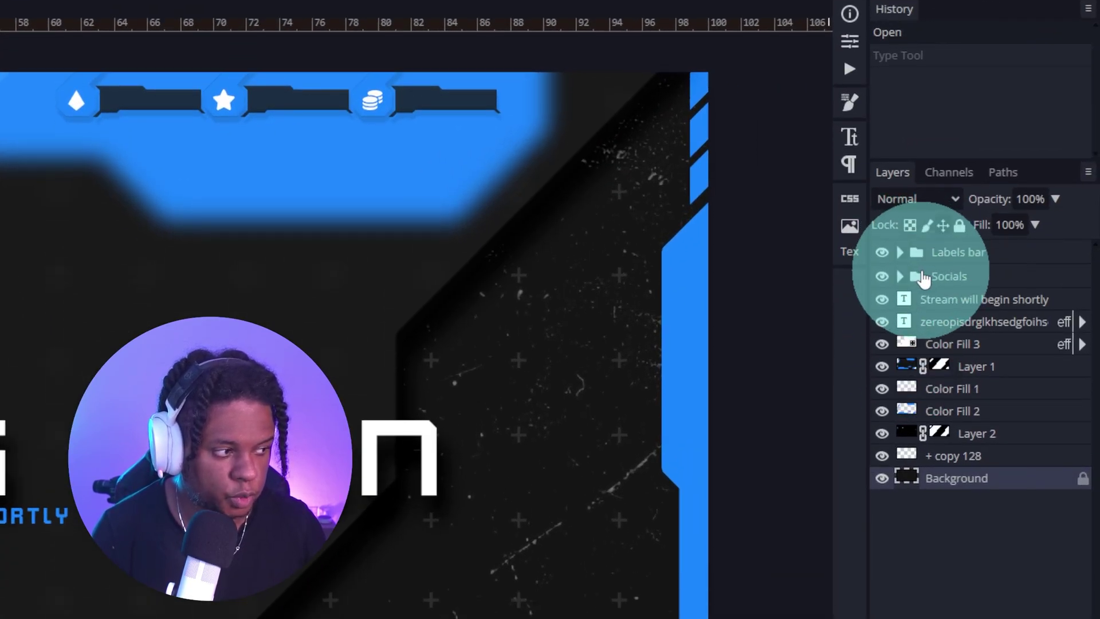
# Step: Undo the test text to restore 'sTARTING sOON' and expand the Labels bar group
pyautogui.hotkey('ctrl', 'z')
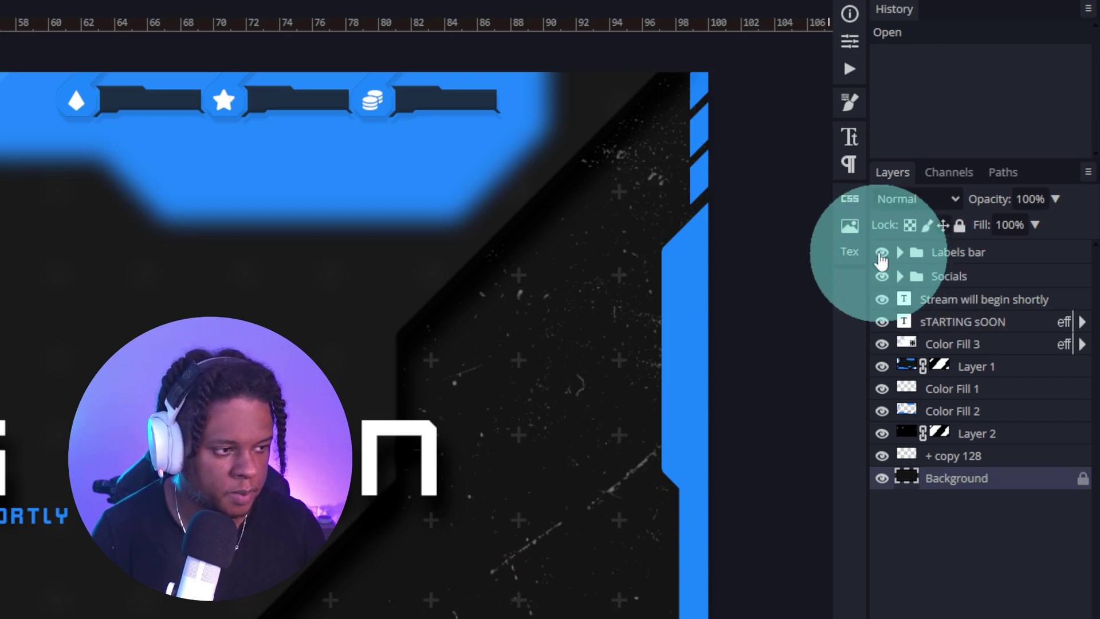
pyautogui.click(881, 253)
pyautogui.click(882, 253)
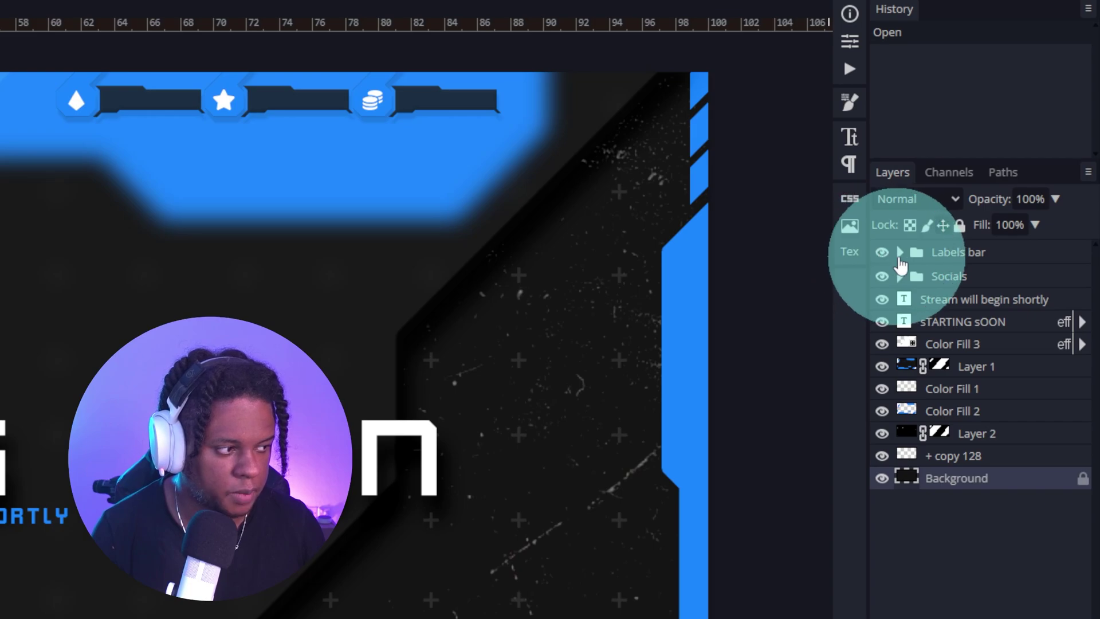
pyautogui.click(900, 253)
# Step: Toggle the tips, sub, bit and label right2 layers off and on, leaving all visible
pyautogui.click(940, 276)
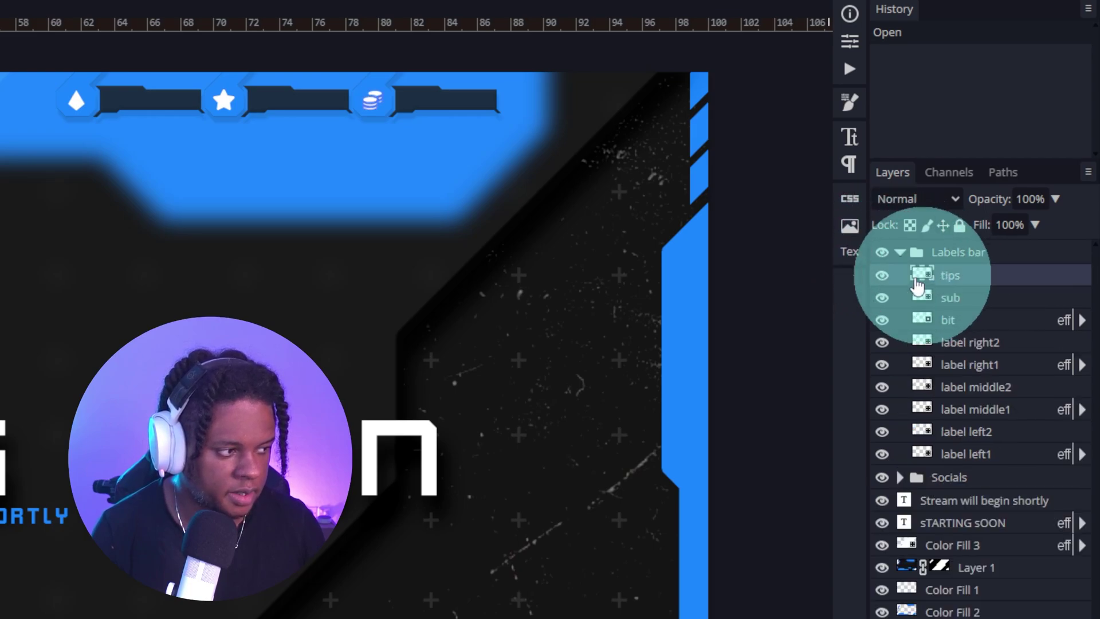
pyautogui.click(882, 274)
pyautogui.click(882, 298)
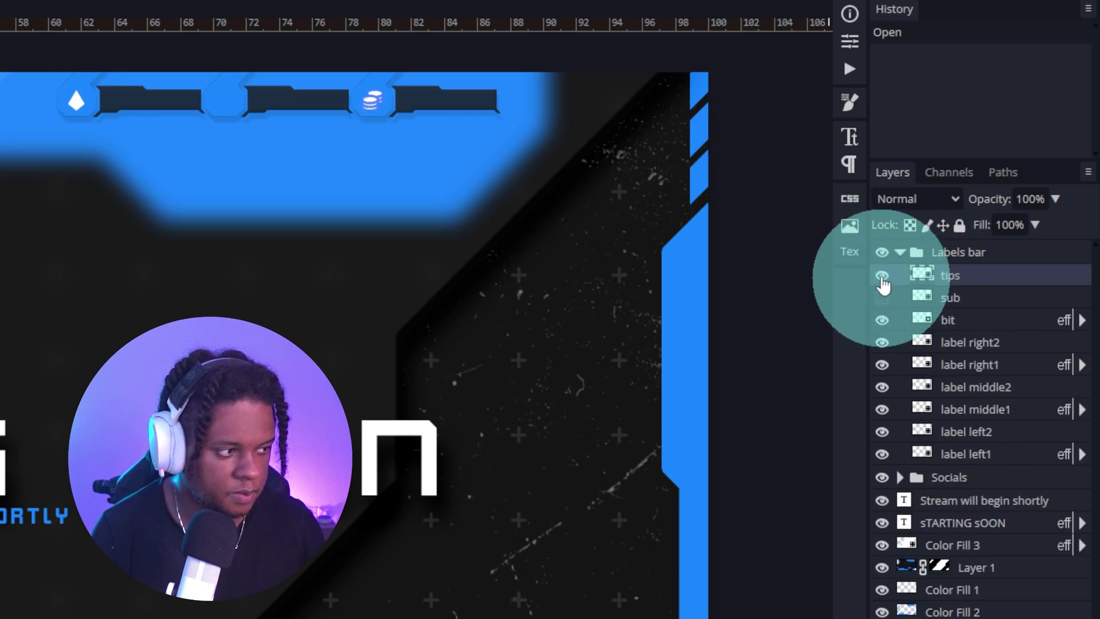
pyautogui.click(882, 320)
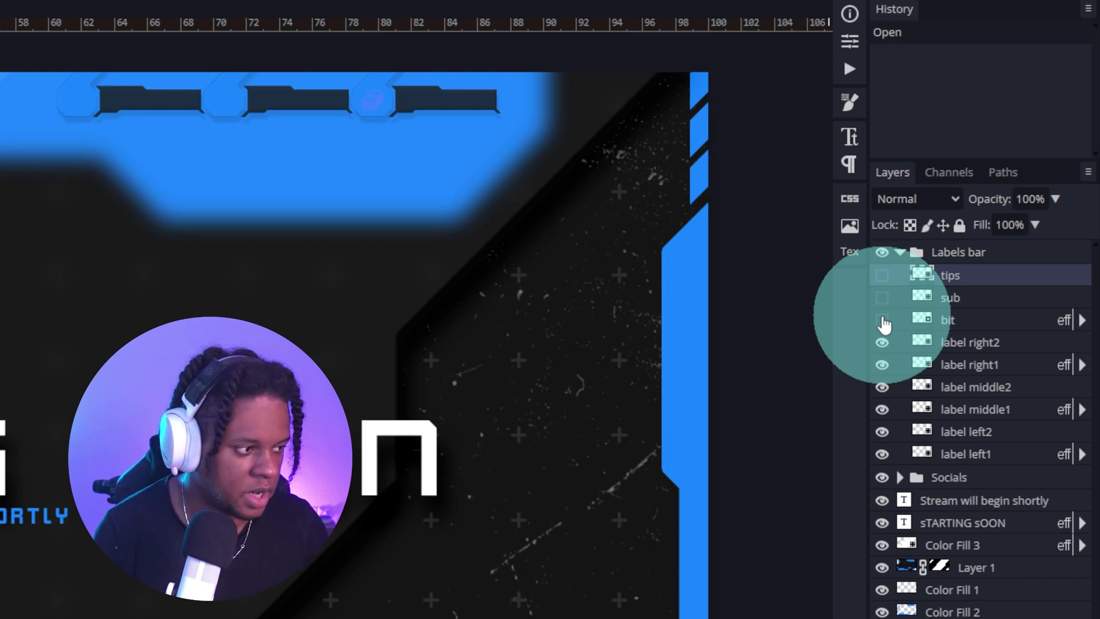
pyautogui.moveTo(882, 276); pyautogui.dragTo(882, 333)
pyautogui.click(882, 343)
pyautogui.click(882, 344)
pyautogui.click(882, 344)
pyautogui.click(882, 343)
pyautogui.click(882, 344)
pyautogui.click(883, 344)
pyautogui.click(882, 344)
pyautogui.click(882, 343)
pyautogui.click(882, 343)
pyautogui.click(882, 343)
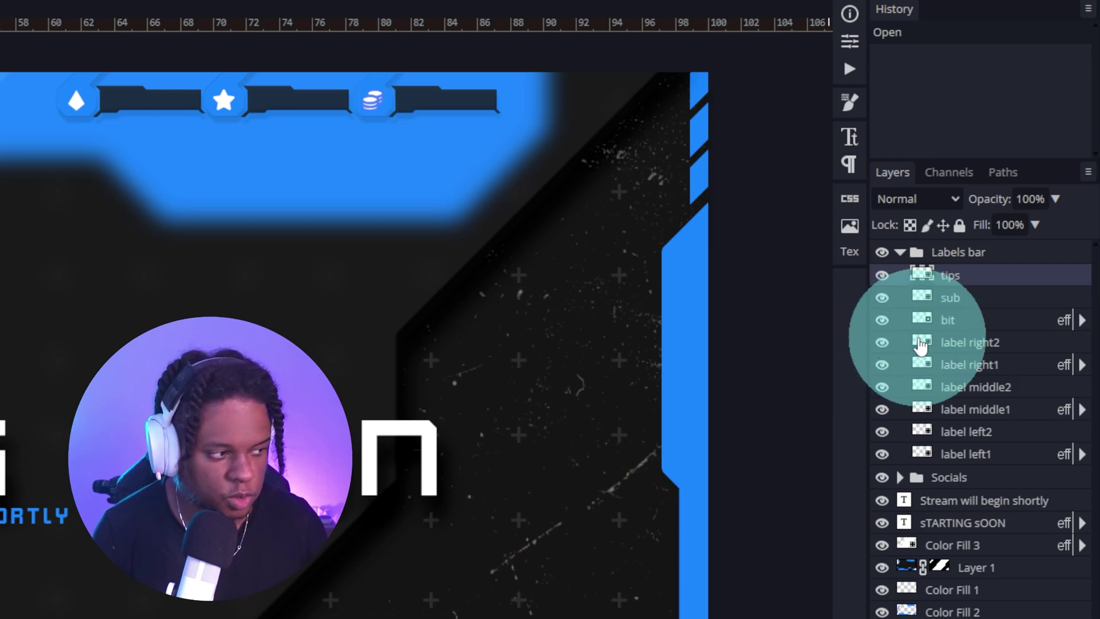
# Step: Recolour the label right2 coins label green, then shift its hue back to blue
pyautogui.doubleClick(920, 342)
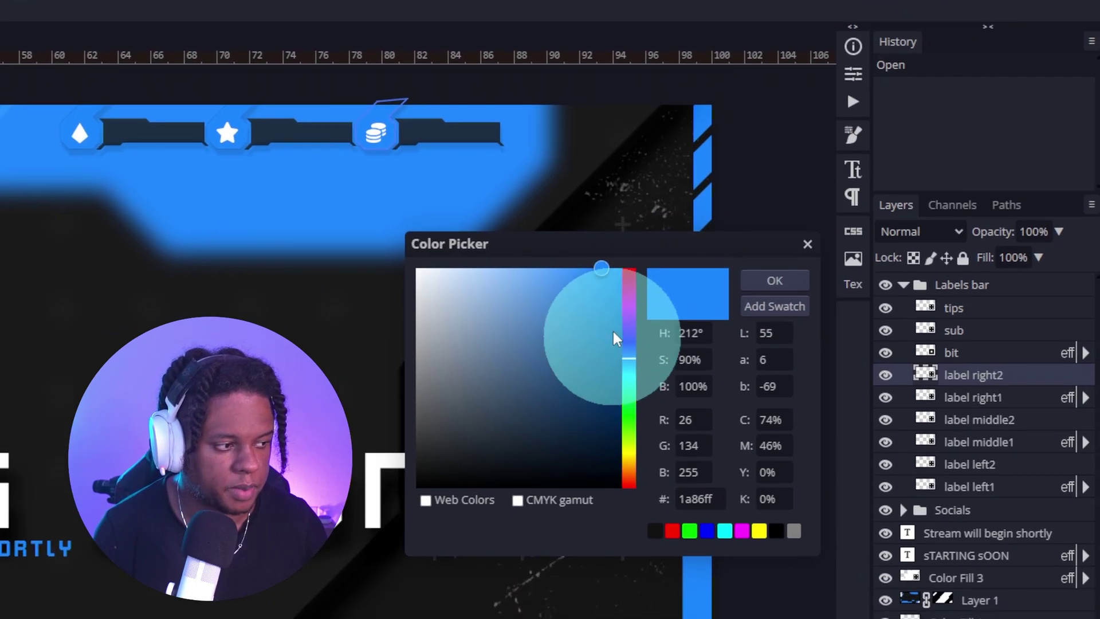
pyautogui.click(628, 411)
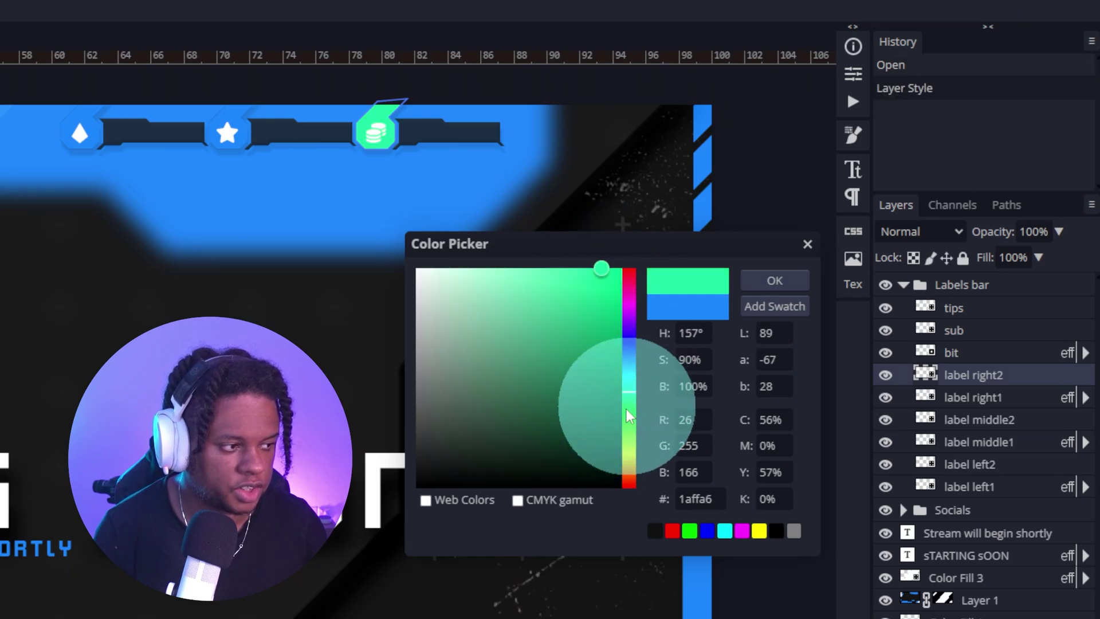
pyautogui.moveTo(630, 429); pyautogui.dragTo(624, 324)
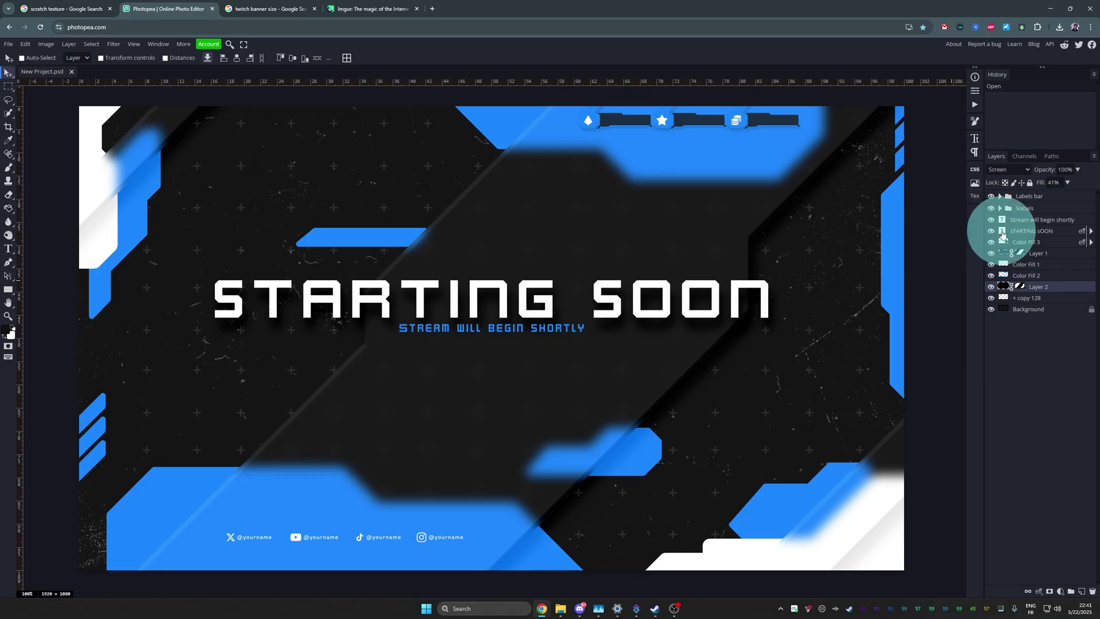
# Step: Retype the headline as 'STREAM ENDING', replacing a first try of 'BE RIGHT BACK'
pyautogui.doubleClick(1002, 234)
pyautogui.write('BE RIGHT BACK')
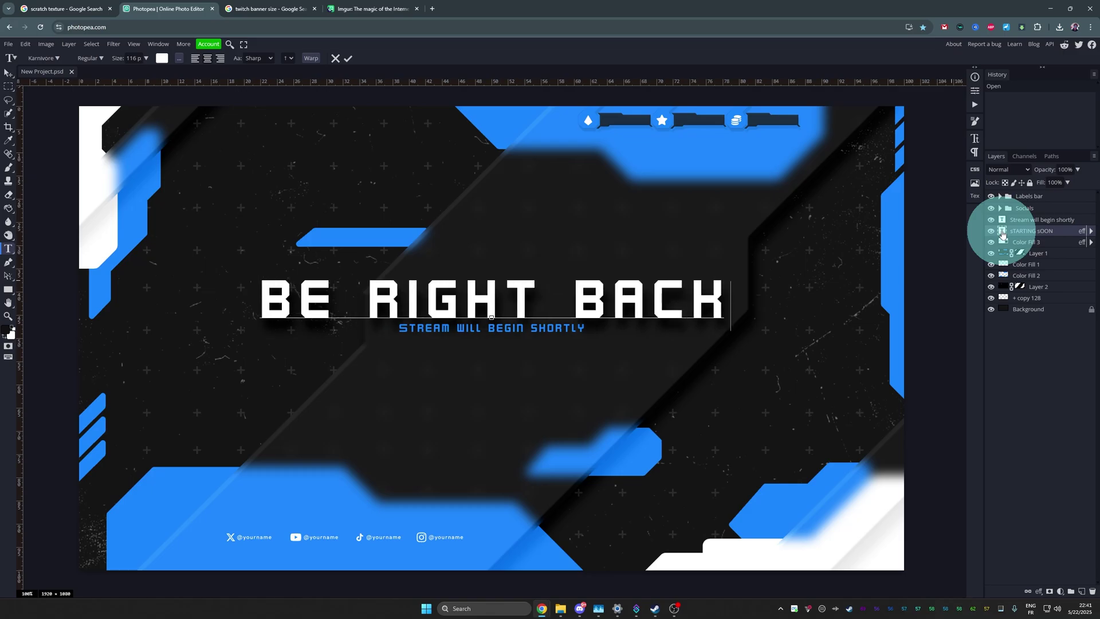
pyautogui.hotkey('ctrl', 'a')
pyautogui.write('STREAM ENDING')
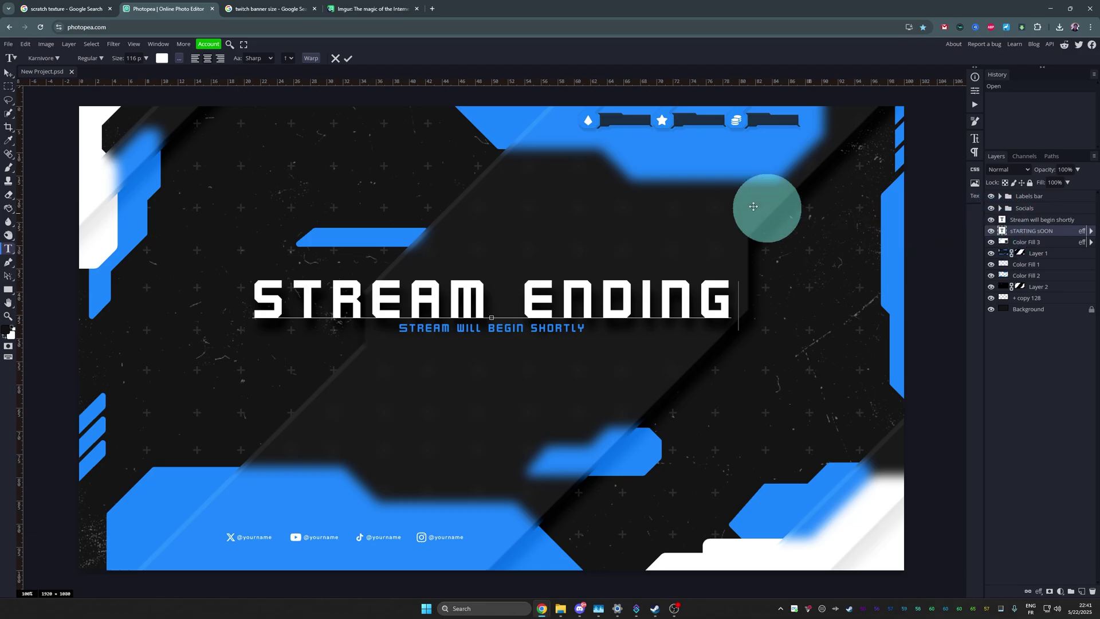
# Step: Export the STREAM ENDING design as a PNG and save the file
pyautogui.click(10, 45)
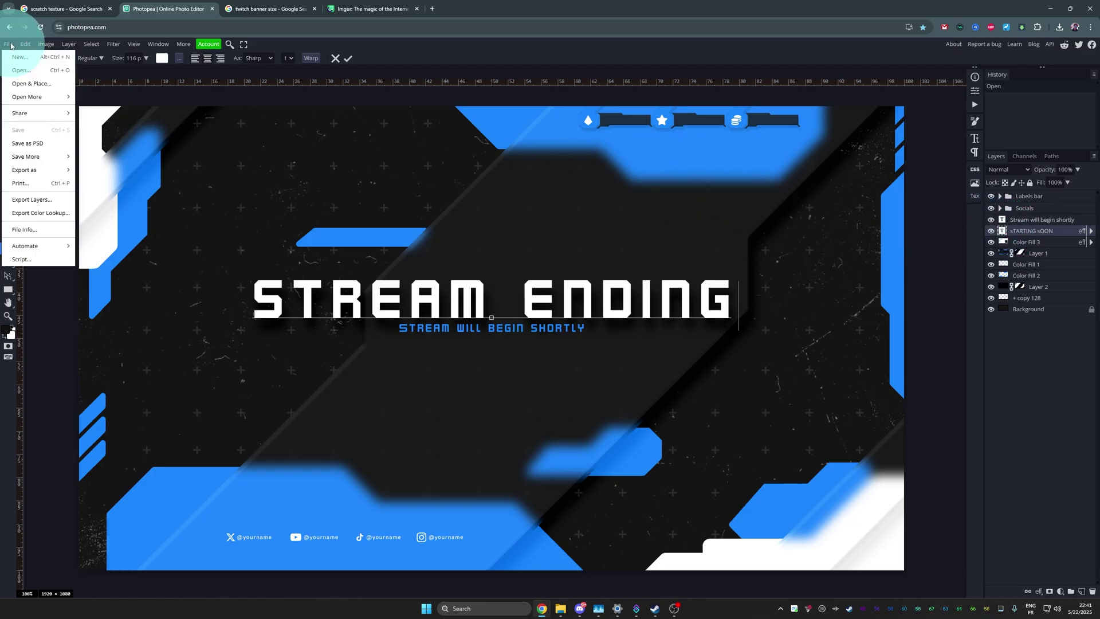
pyautogui.moveTo(55, 169)
pyautogui.click(99, 174)
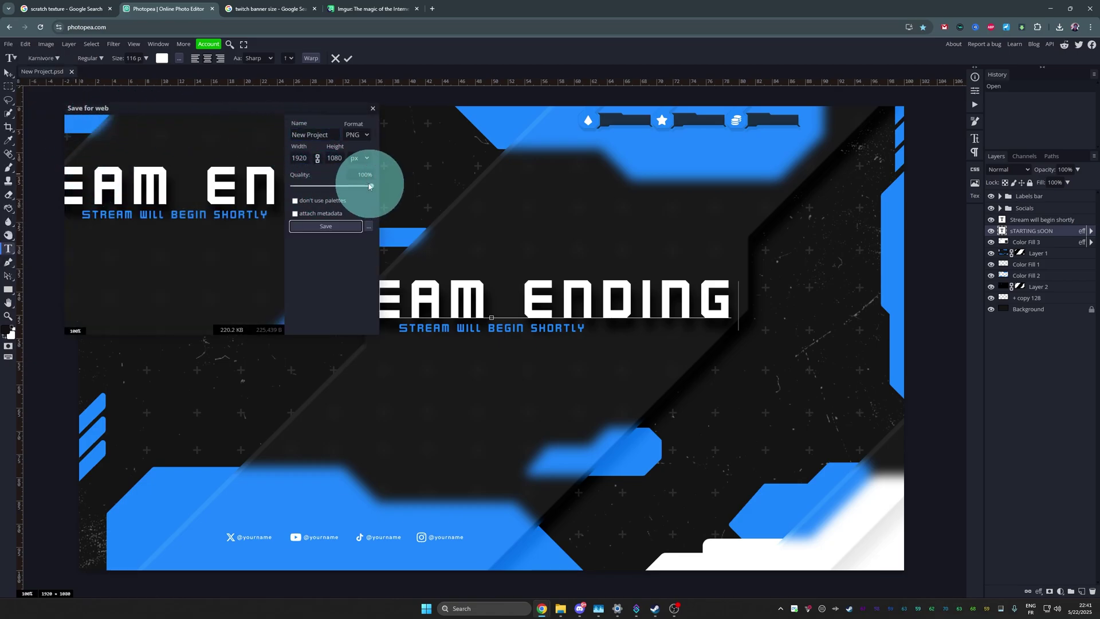
pyautogui.click(339, 229)
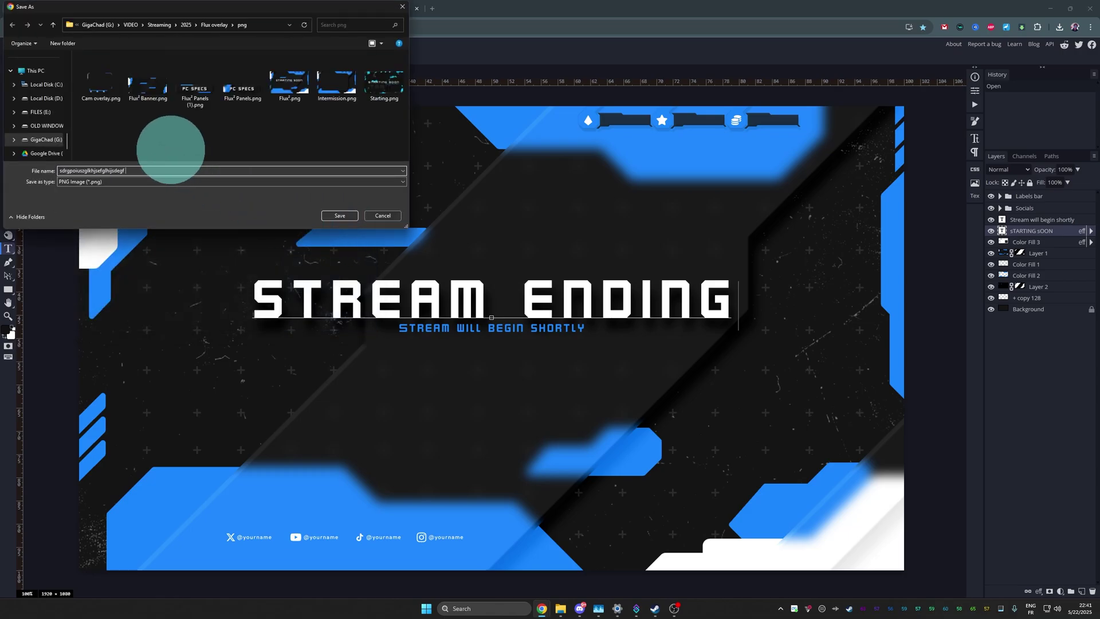
pyautogui.press('Return')
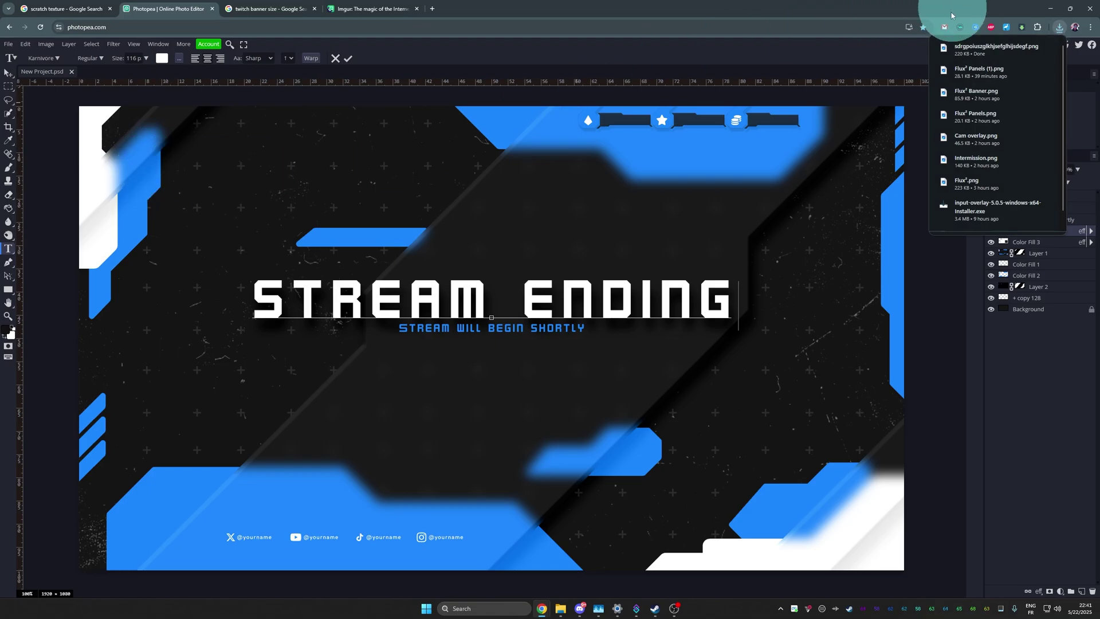
# Step: Check the downloaded 1920×1080 PNG in the image viewer, then close the viewer
pyautogui.click(968, 46)
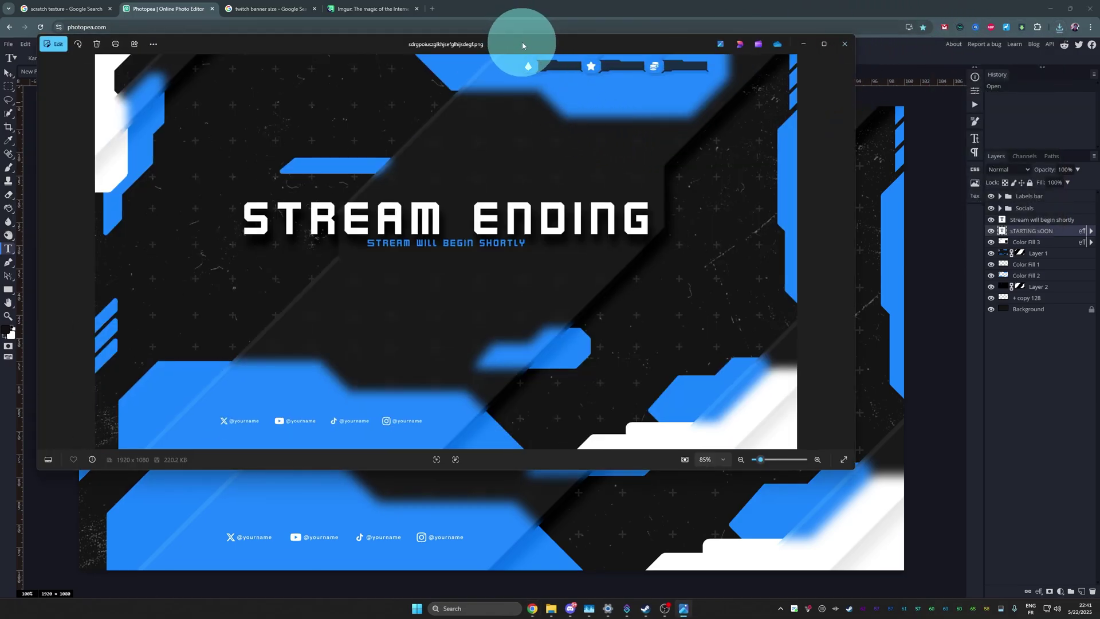
pyautogui.moveTo(522, 45); pyautogui.dragTo(645, 66)
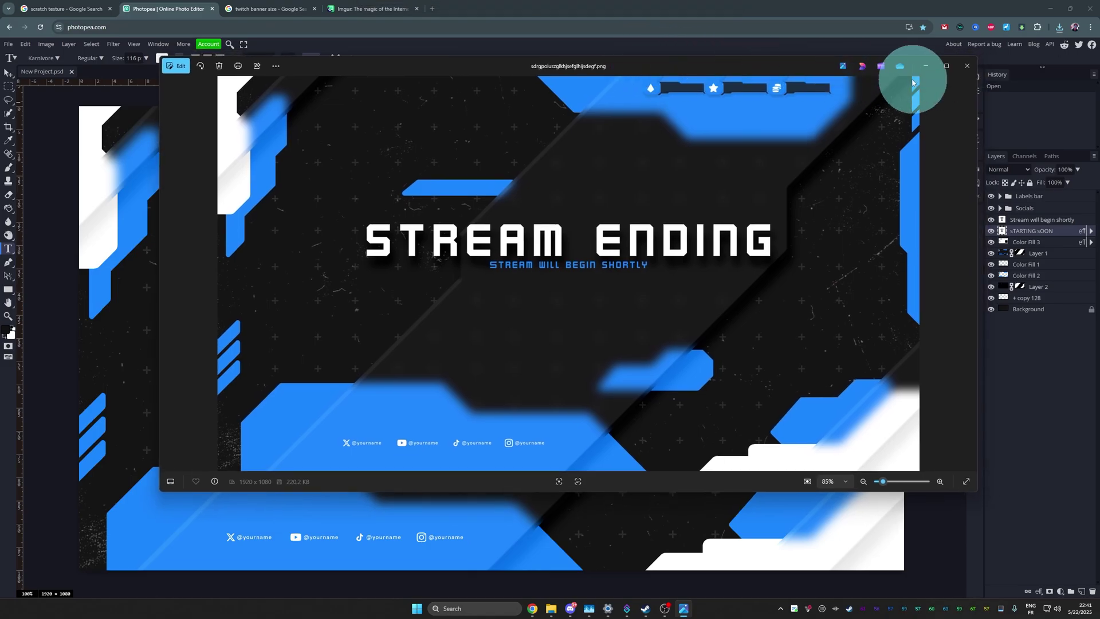
pyautogui.click(967, 65)
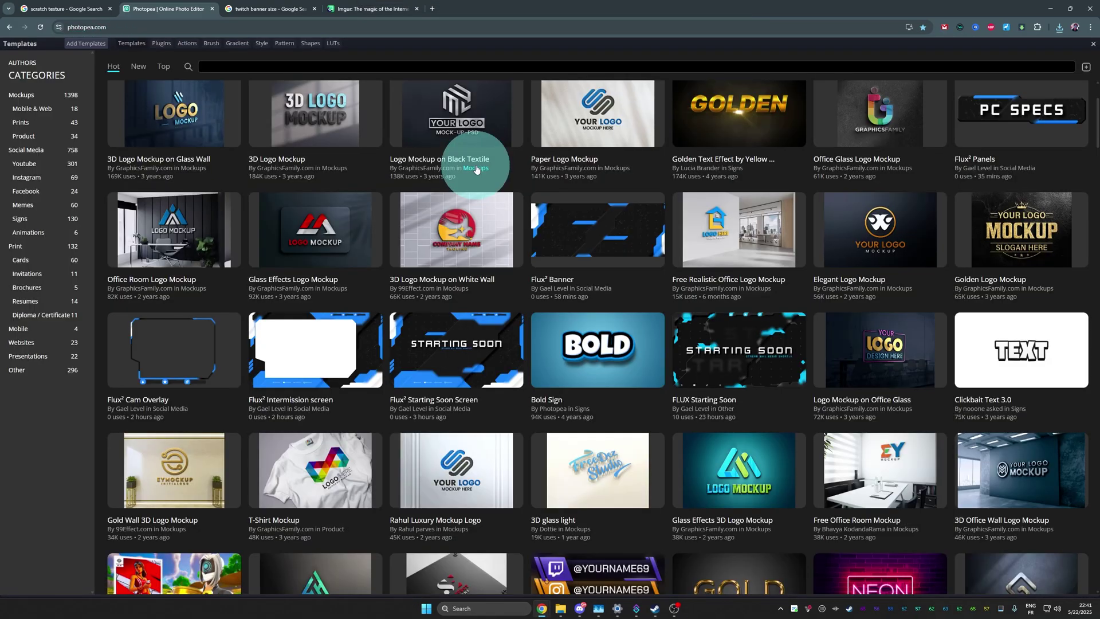
# Step: Search the templates for 'gael level' and open the Flux² Intermission screen template
pyautogui.click(281, 66)
pyautogui.write('gael level')
pyautogui.press('Return')
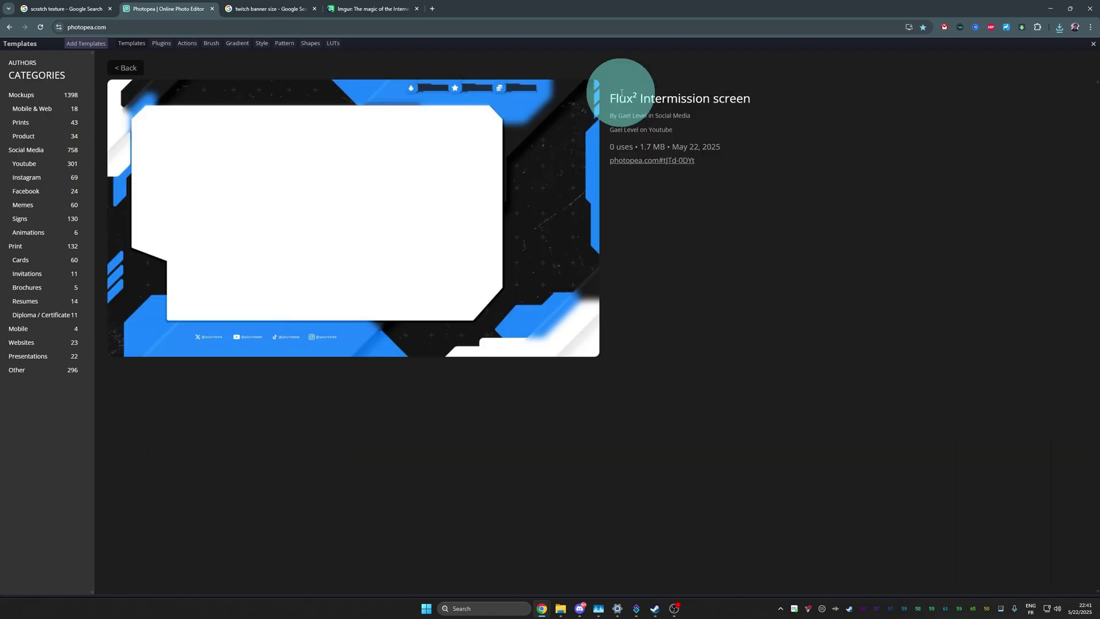
pyautogui.click(539, 189)
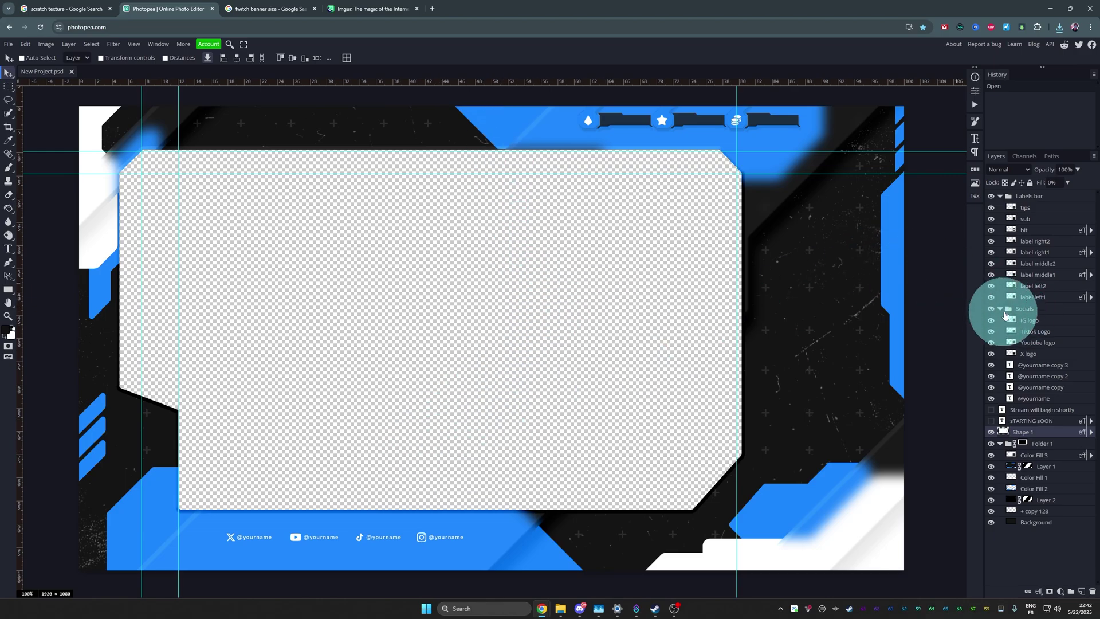
pyautogui.click(1000, 197)
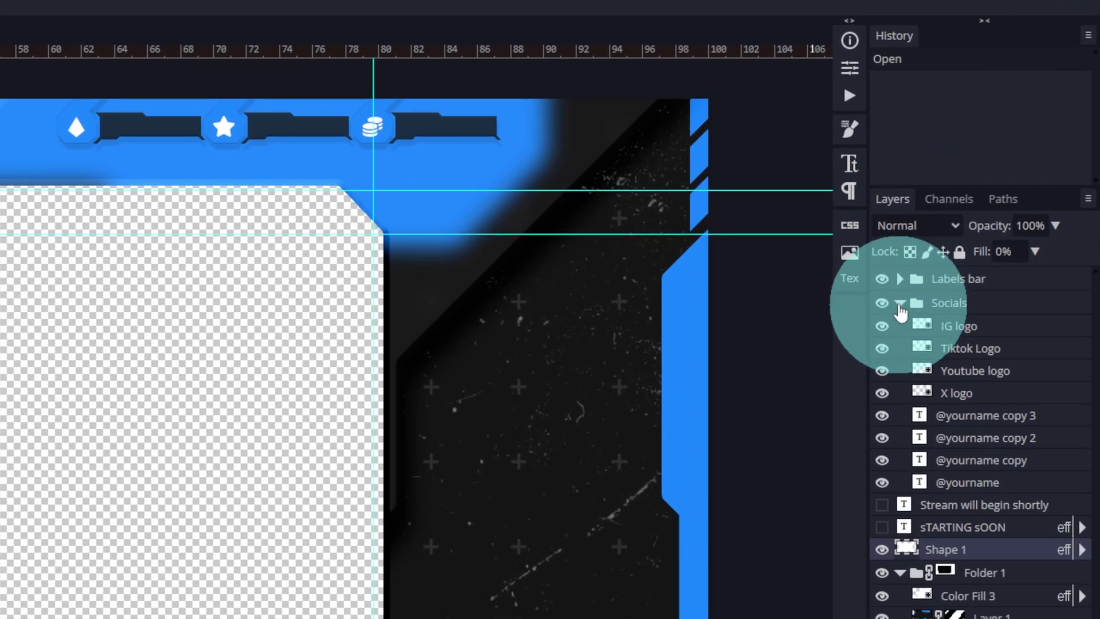
pyautogui.click(1000, 209)
pyautogui.click(900, 303)
pyautogui.click(900, 303)
pyautogui.click(900, 303)
pyautogui.click(964, 440)
pyautogui.click(966, 461)
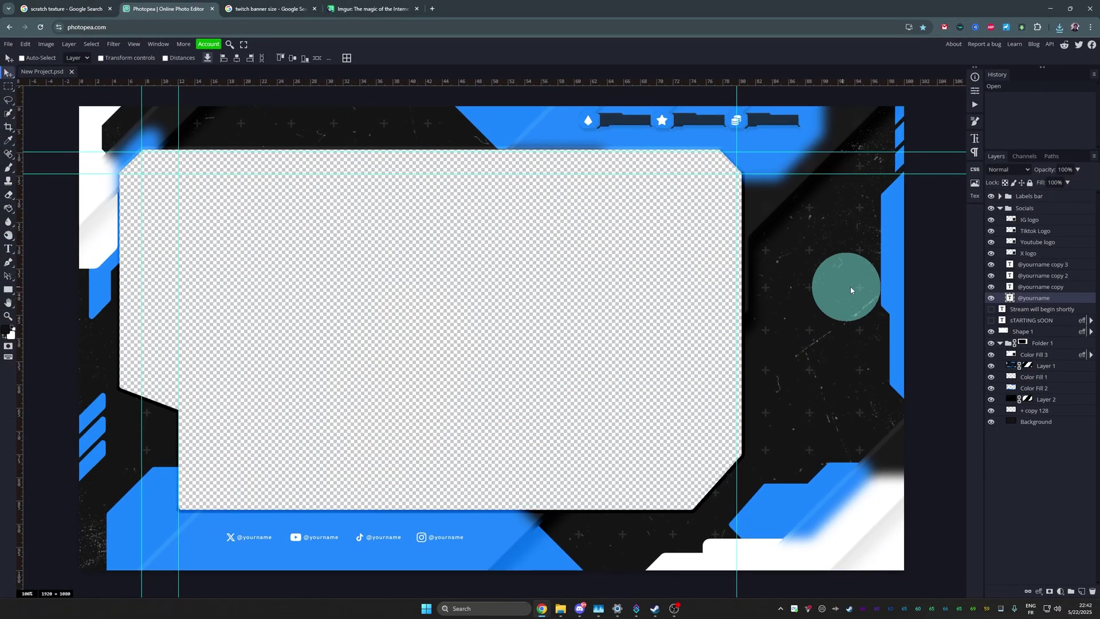
pyautogui.doubleClick(1010, 299)
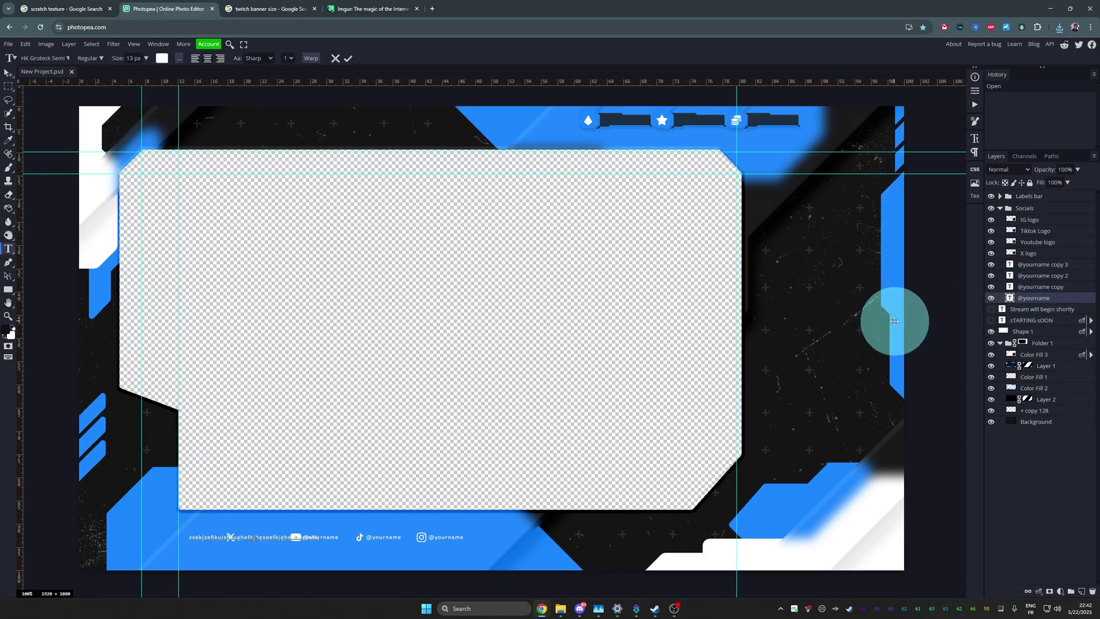
pyautogui.write('sefkjesefkjehsefkdkusegk')
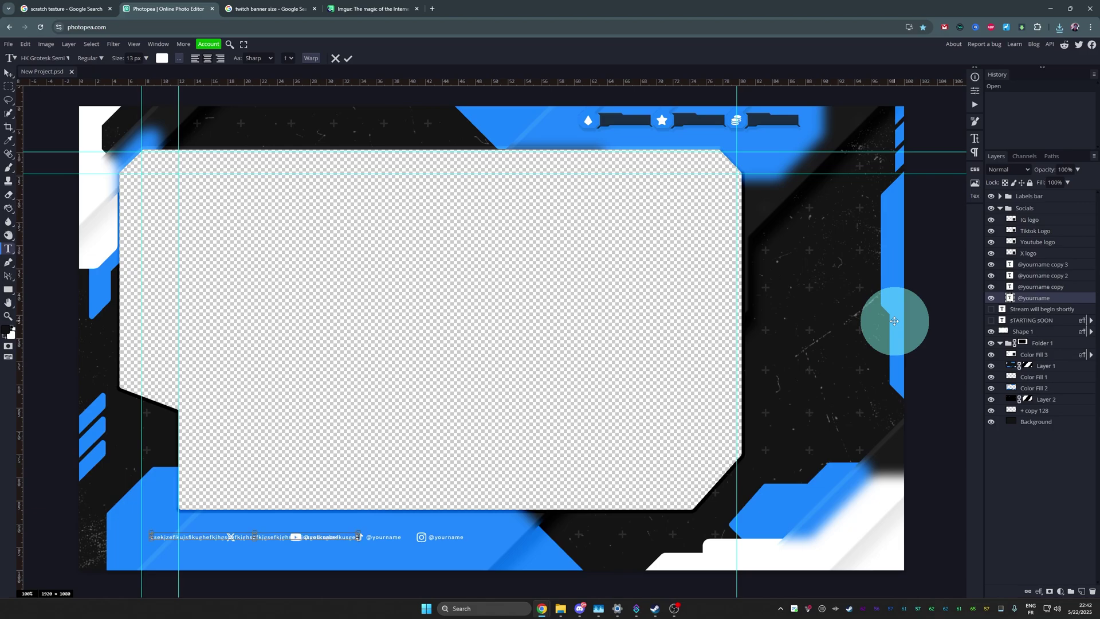
pyautogui.press('Escape')
pyautogui.doubleClick(1010, 299)
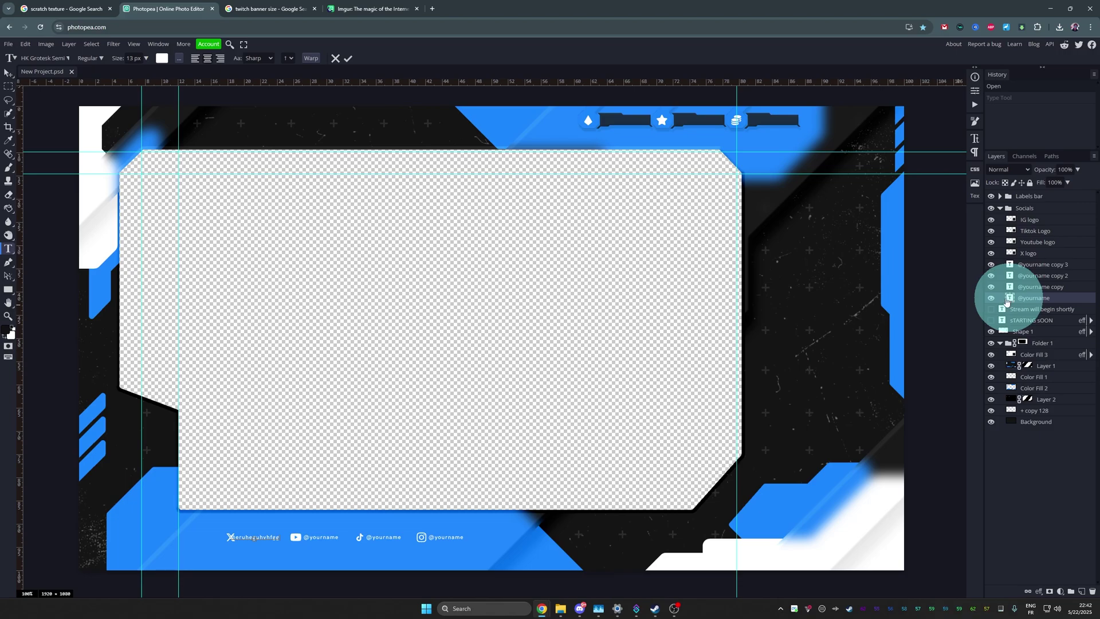
# Step: Shrink the X handle's font size in the Character panel and move it beside the X logo
pyautogui.doubleClick(279, 541)
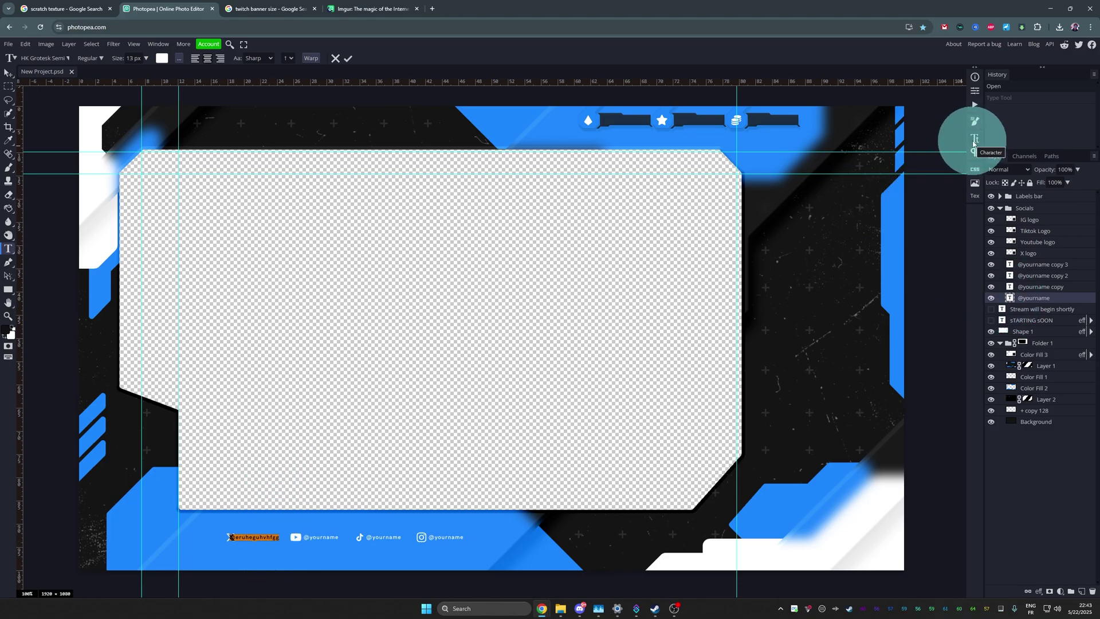
pyautogui.click(974, 143)
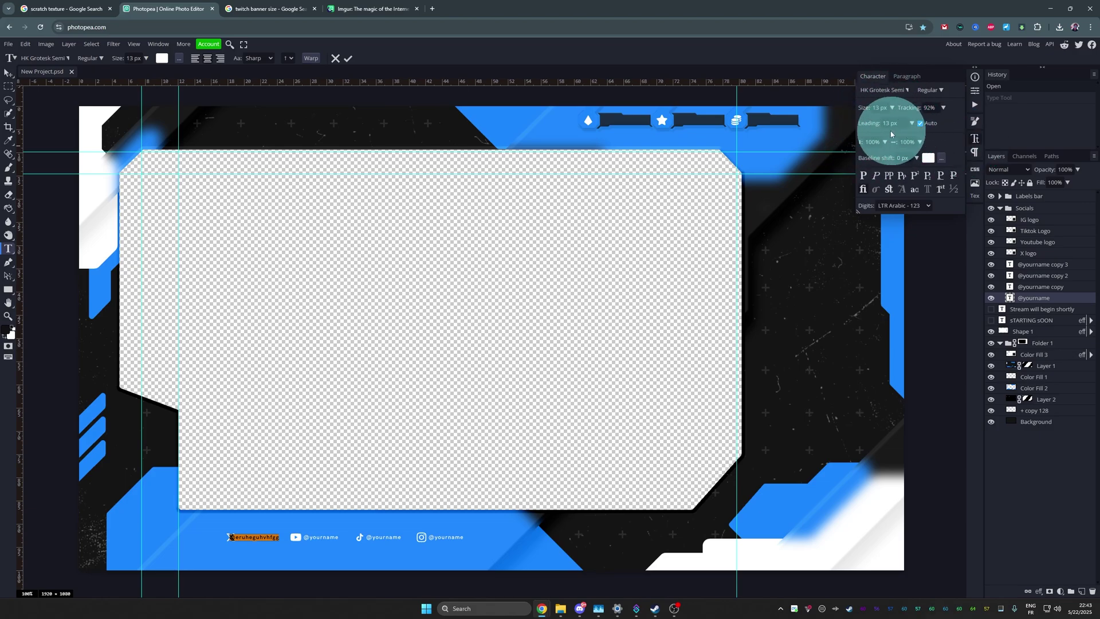
pyautogui.click(155, 44)
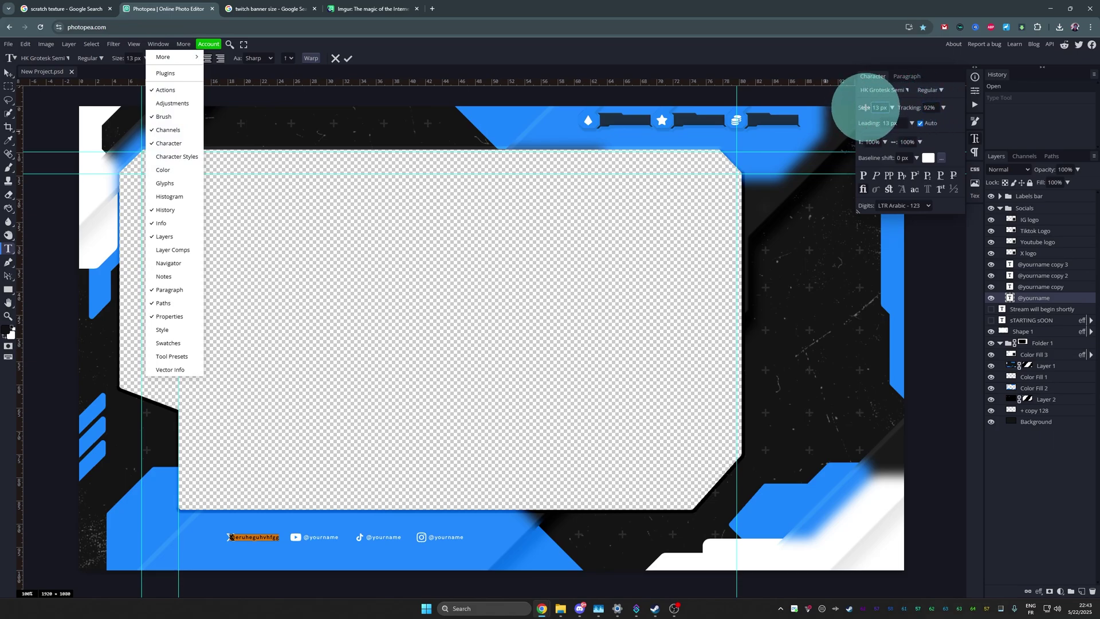
pyautogui.moveTo(864, 108); pyautogui.dragTo(863, 109)
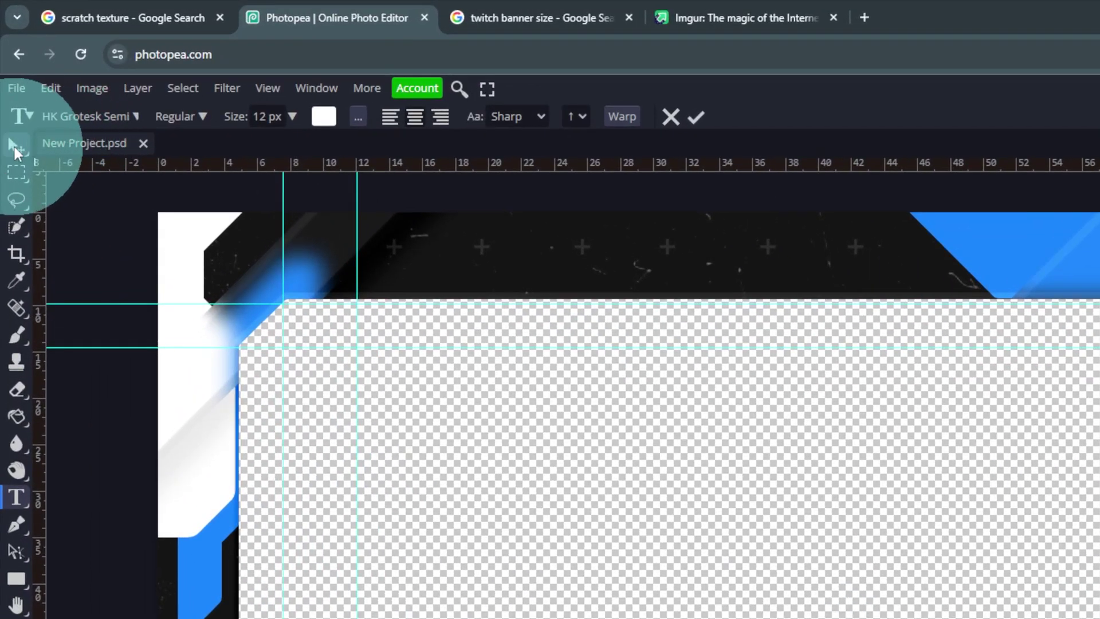
pyautogui.click(16, 148)
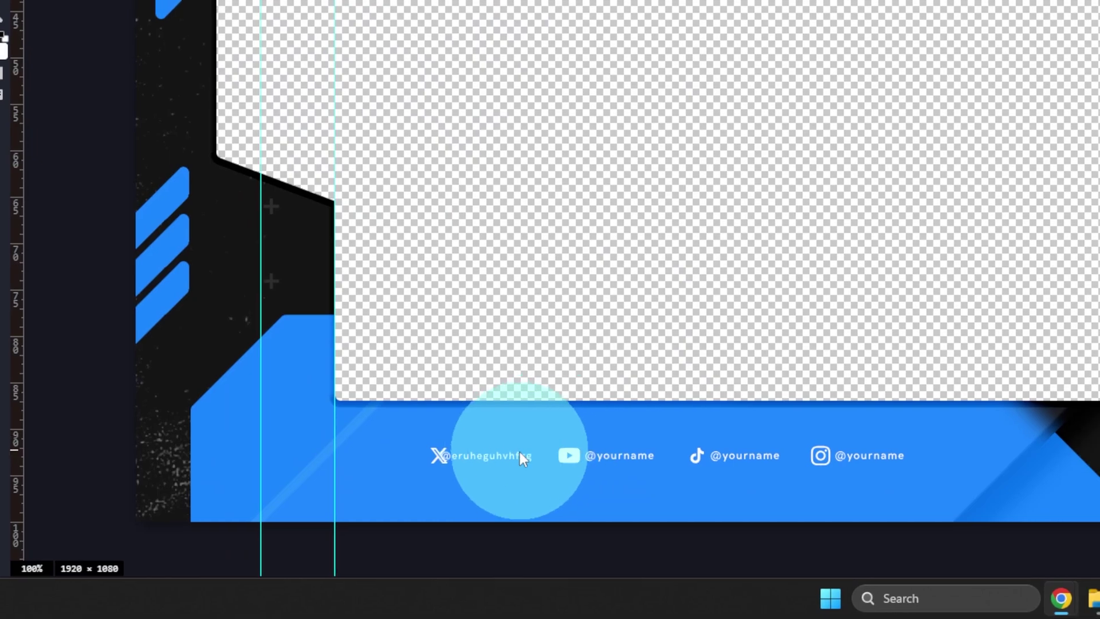
pyautogui.moveTo(520, 453); pyautogui.dragTo(542, 459)
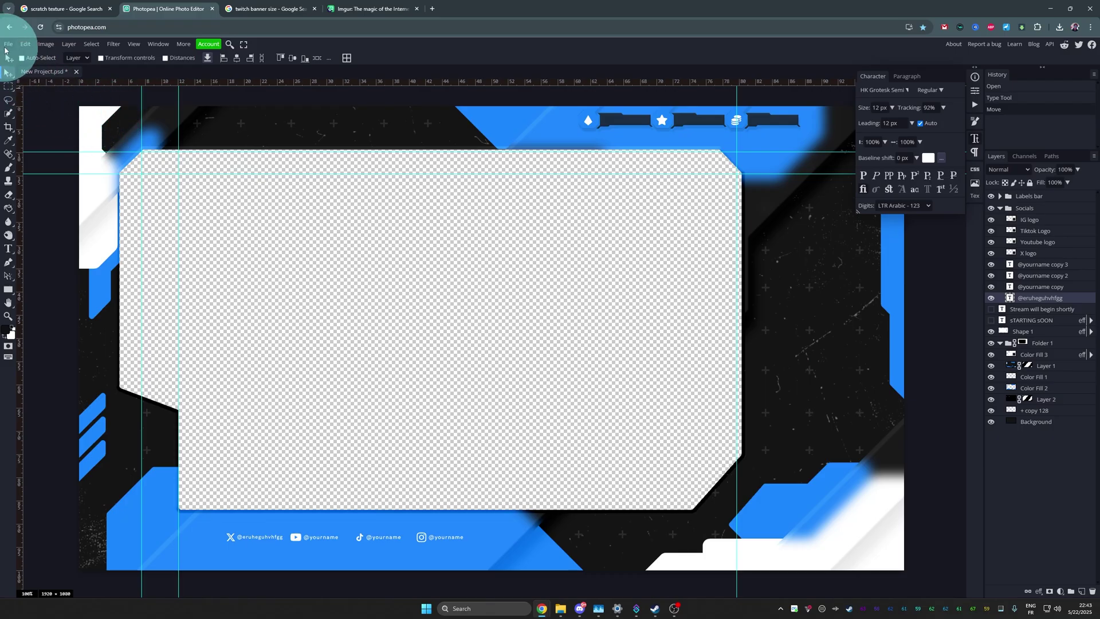
# Step: Export the intermission screen as a PNG, then open the Flux² Cam Overlay template
pyautogui.click(8, 44)
pyautogui.moveTo(35, 172)
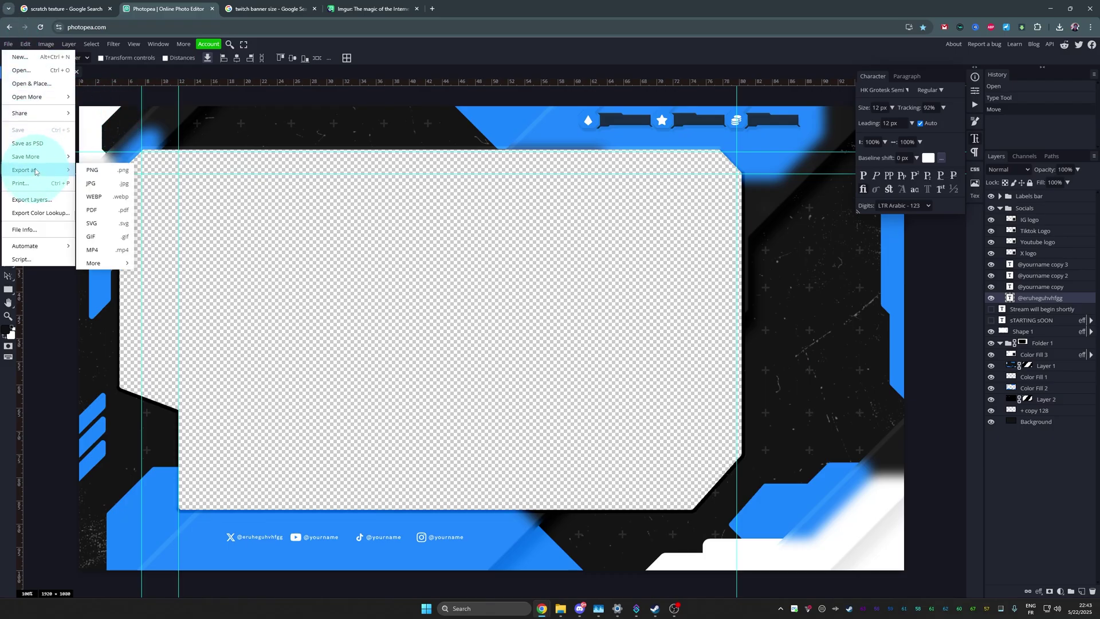
pyautogui.click(112, 173)
pyautogui.click(326, 225)
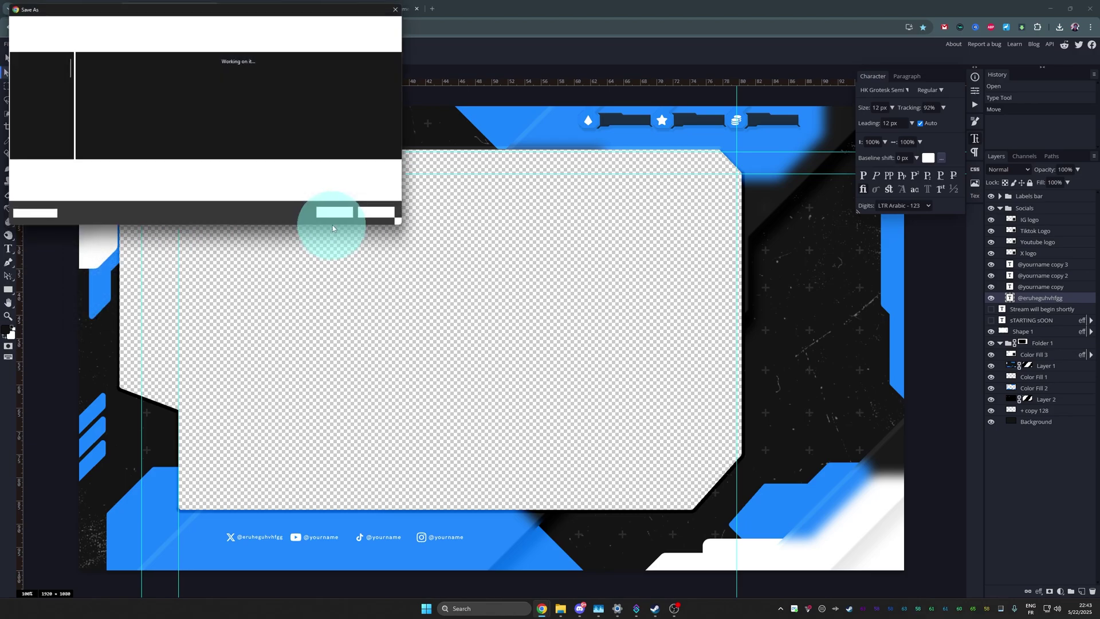
pyautogui.click(383, 215)
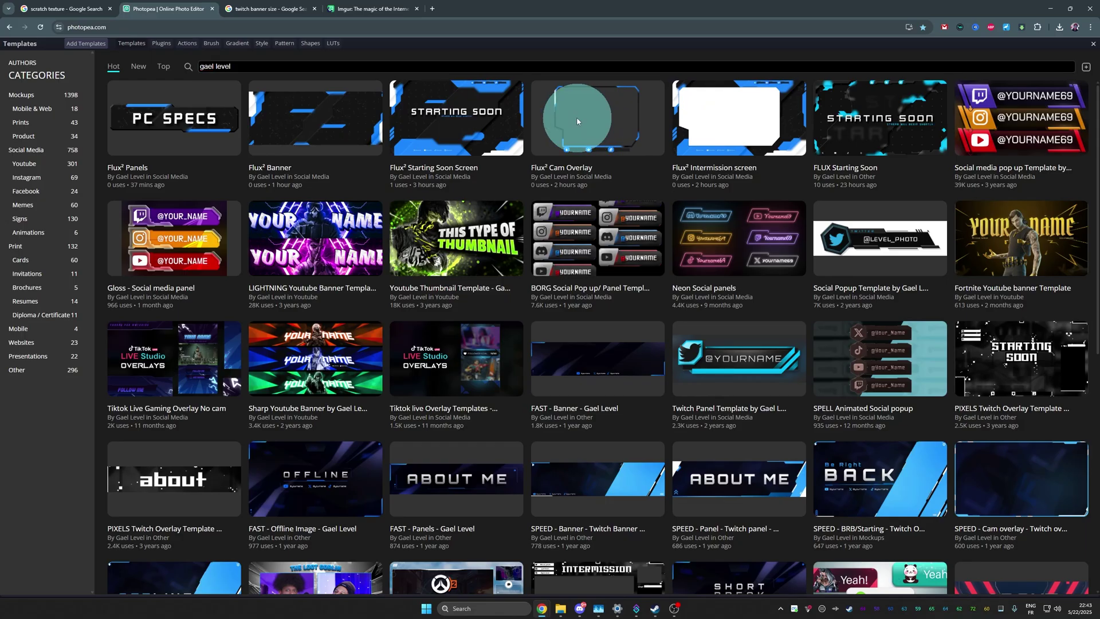
pyautogui.click(550, 117)
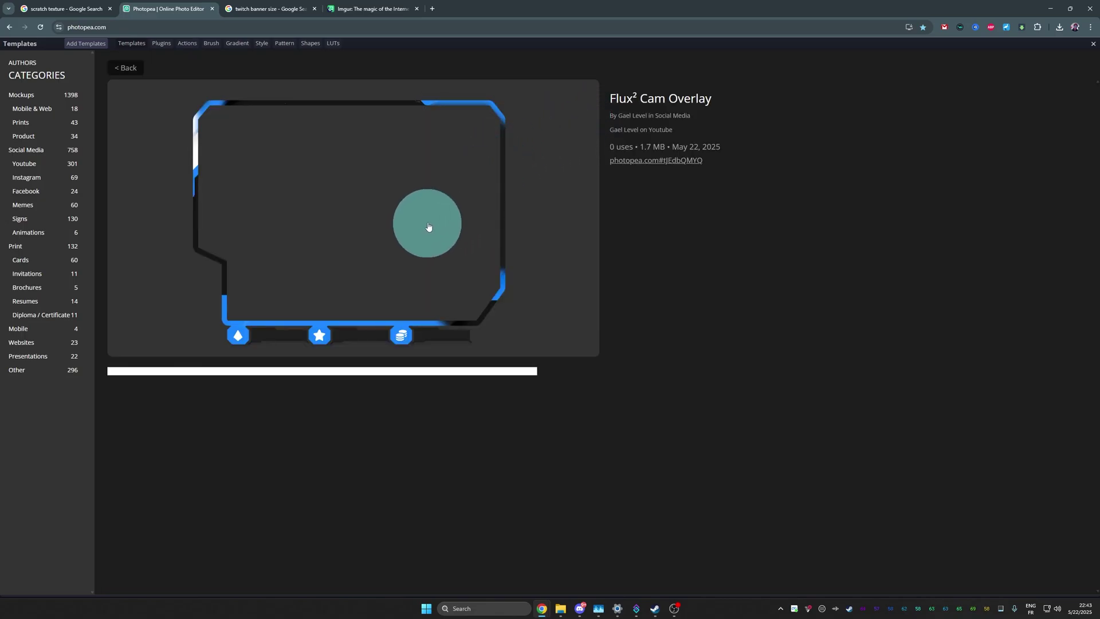
pyautogui.click(428, 226)
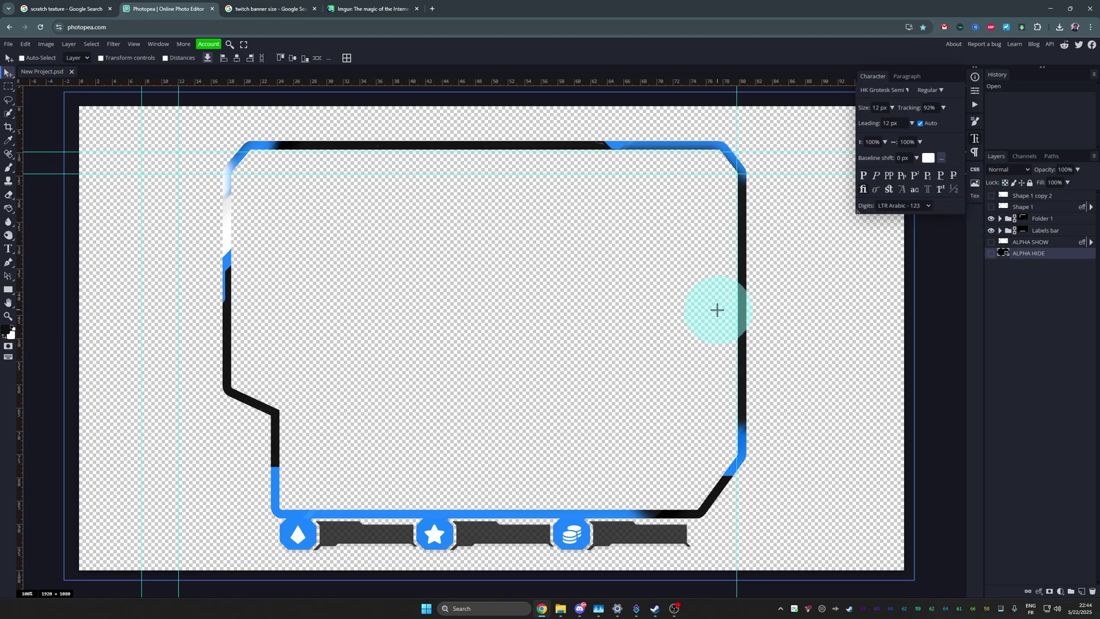
pyautogui.press('c')
pyautogui.moveTo(492, 571); pyautogui.dragTo(492, 518)
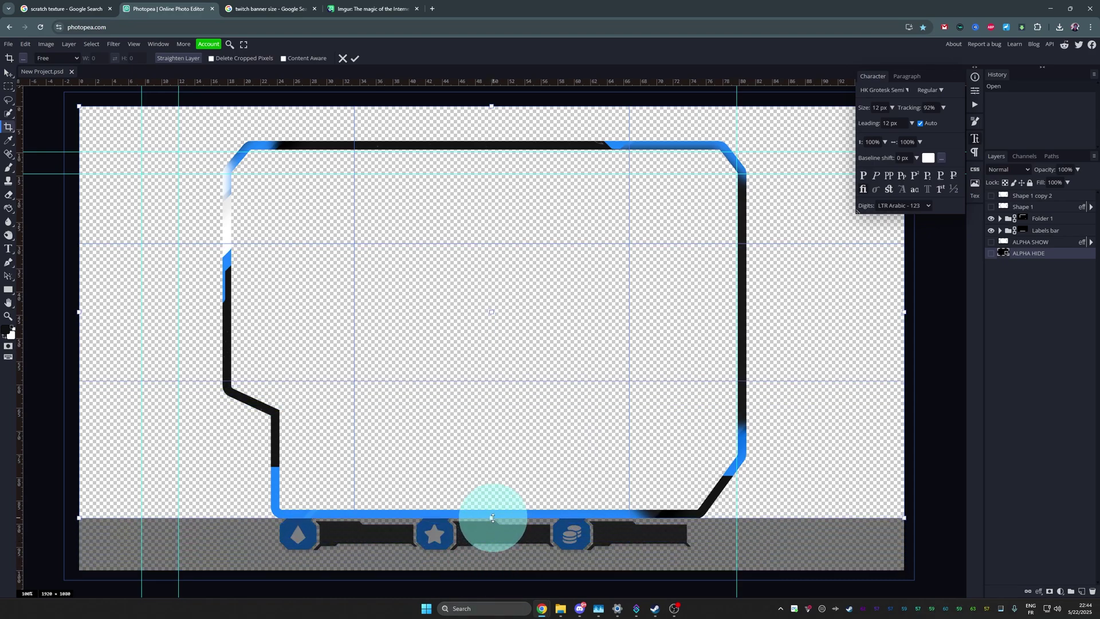
pyautogui.press('Return')
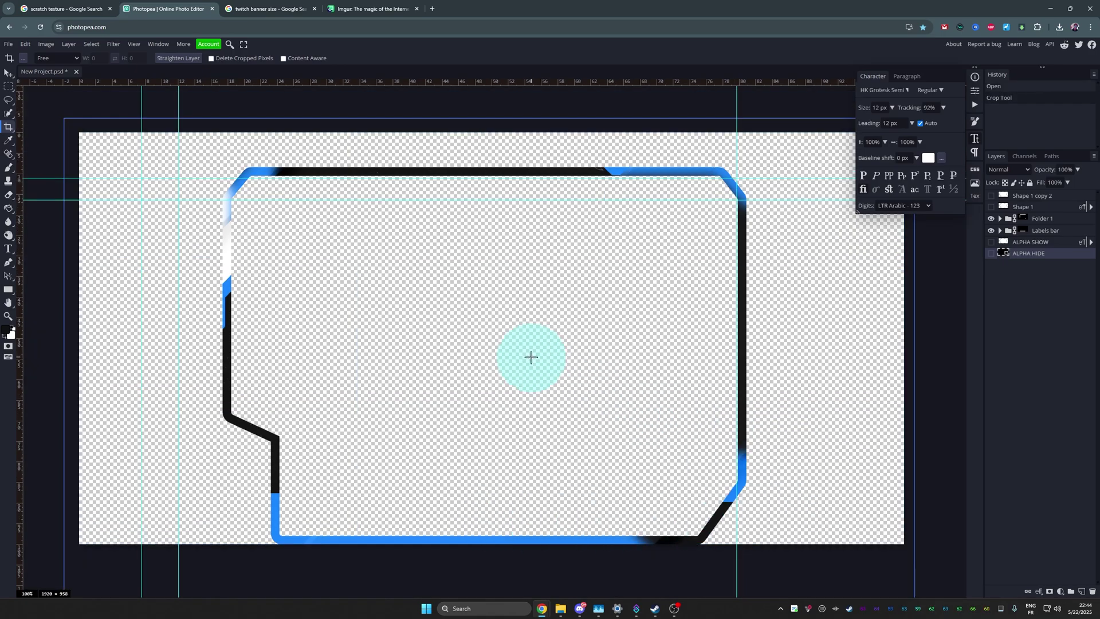
pyautogui.hotkey('ctrl', 'z')
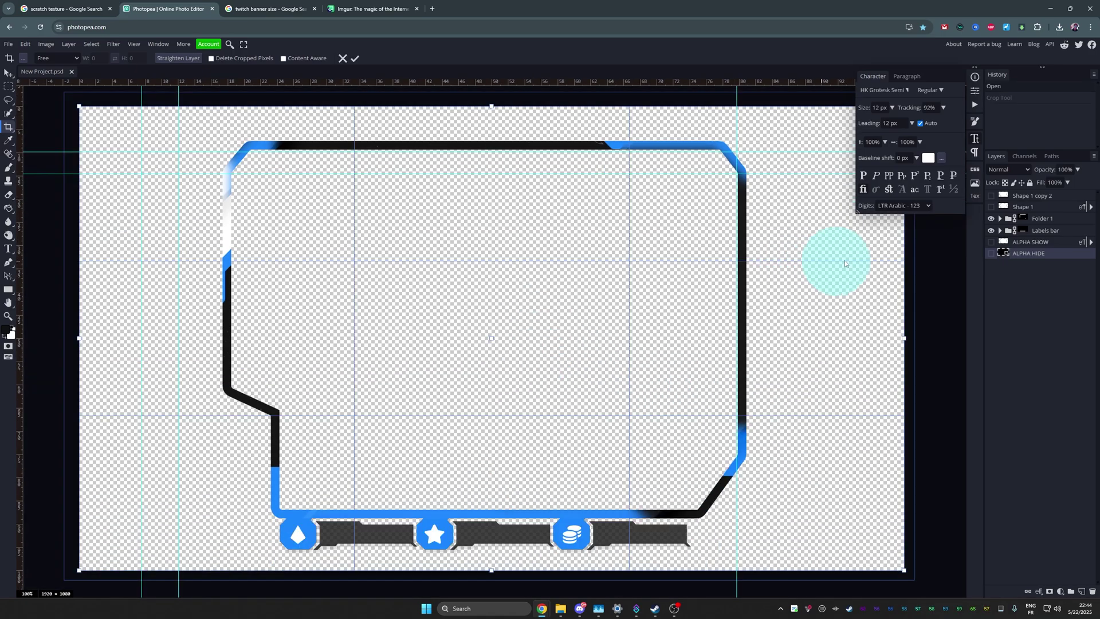
pyautogui.click(995, 219)
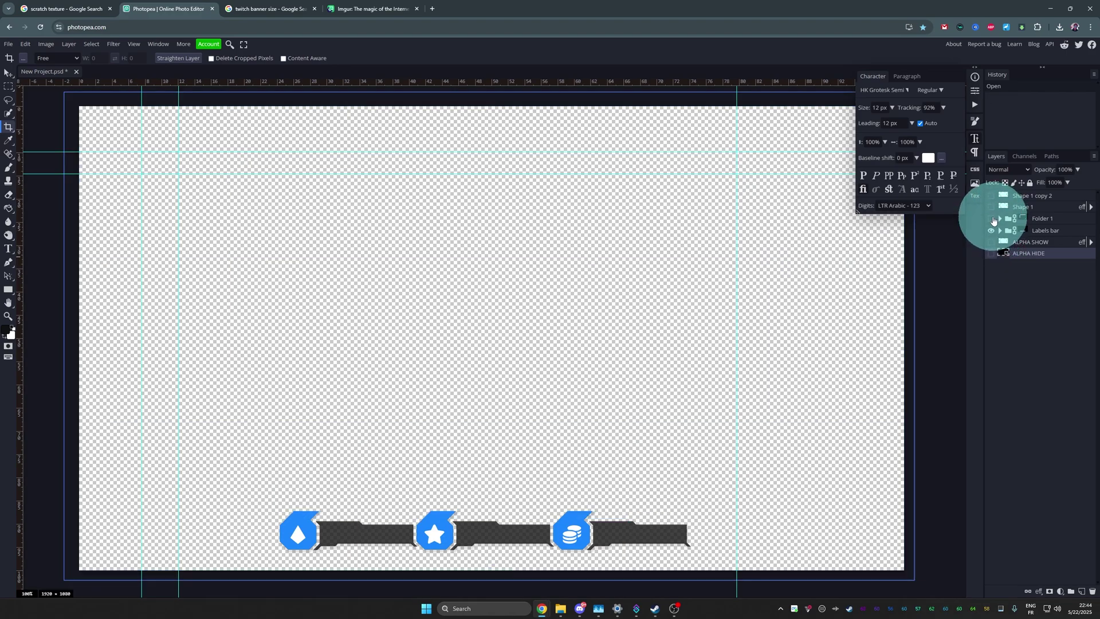
pyautogui.click(995, 220)
pyautogui.click(992, 231)
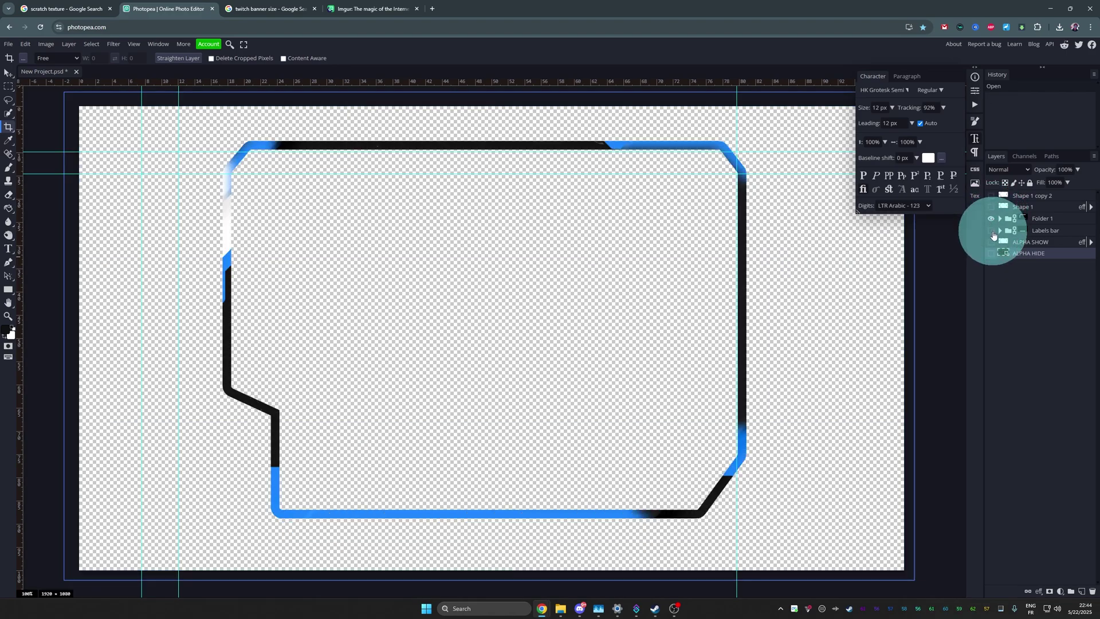
pyautogui.click(992, 231)
pyautogui.click(991, 231)
pyautogui.click(991, 231)
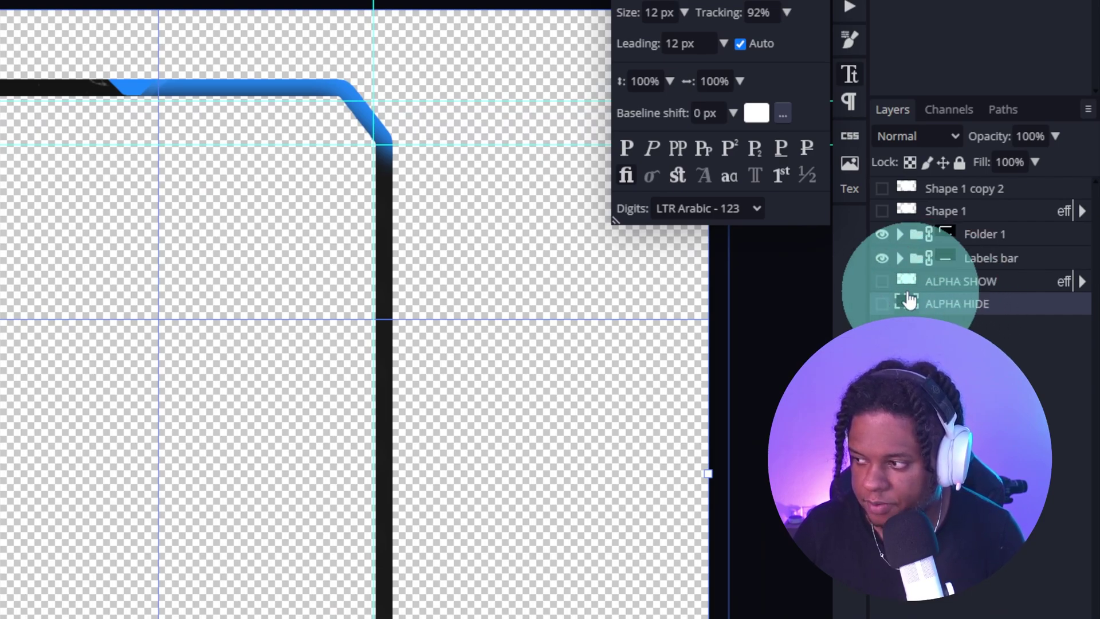
# Step: Preview the ALPHA SHOW and ALPHA HIDE mask layers, cancel the pending crop, then hide them again
pyautogui.moveTo(882, 303); pyautogui.dragTo(882, 235)
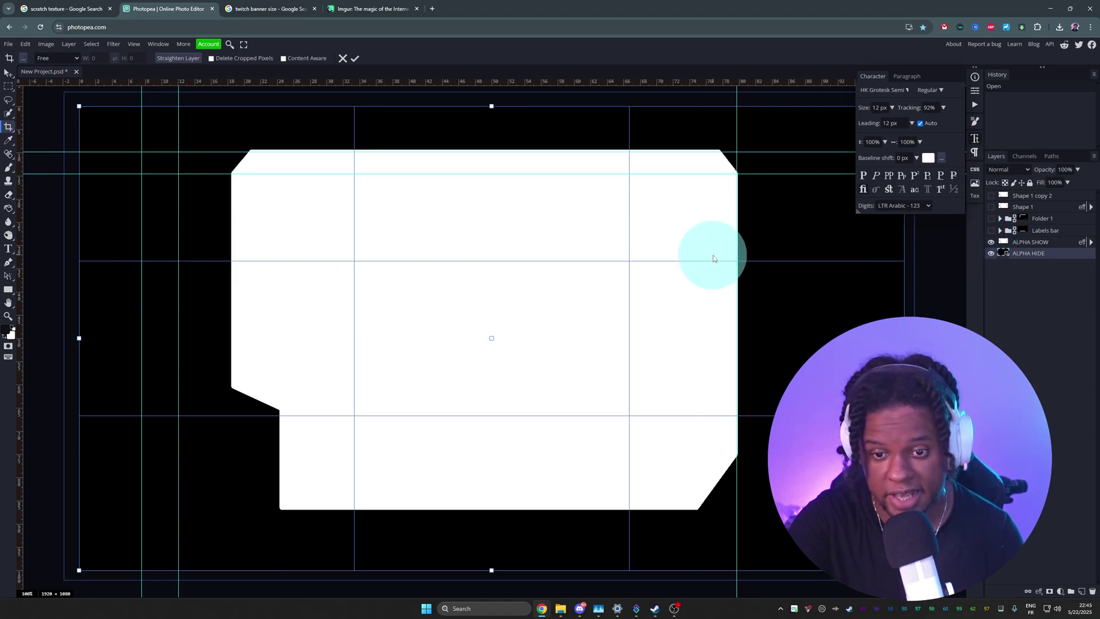
pyautogui.press('Escape')
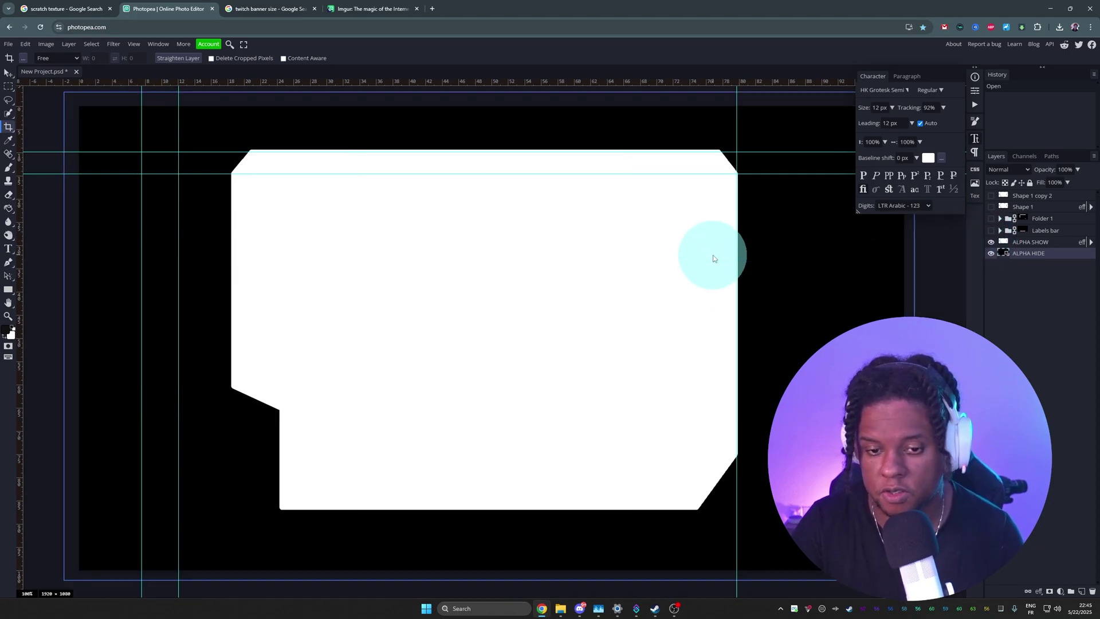
pyautogui.moveTo(991, 253); pyautogui.dragTo(990, 219)
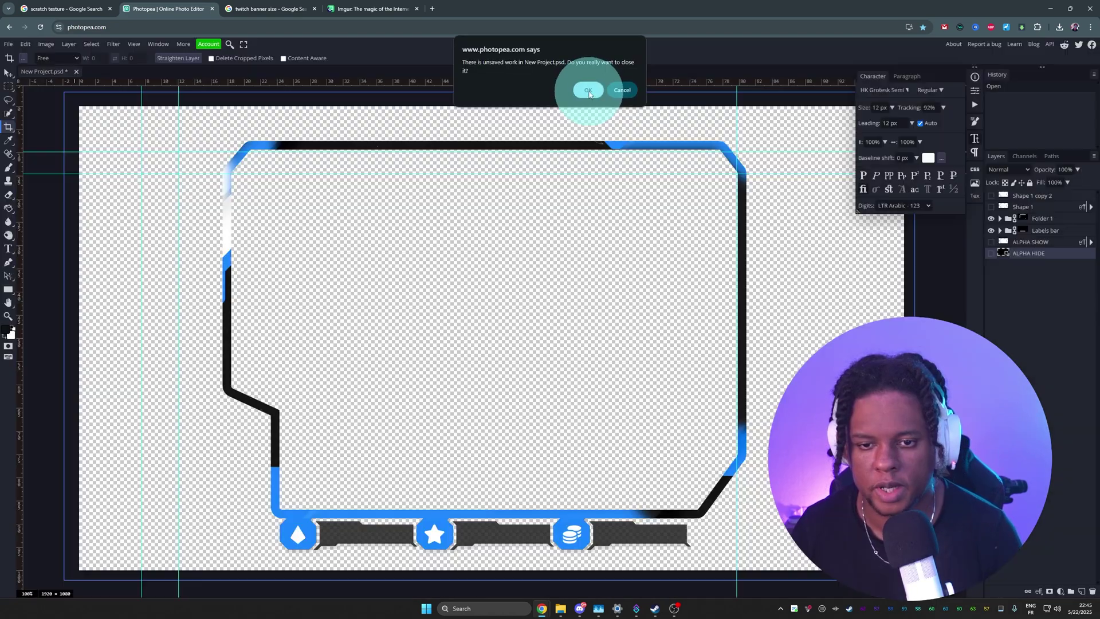
# Step: Open the Flux² Panels template and relabel the PC SPECS text as INSTAGRAM
pyautogui.click(589, 88)
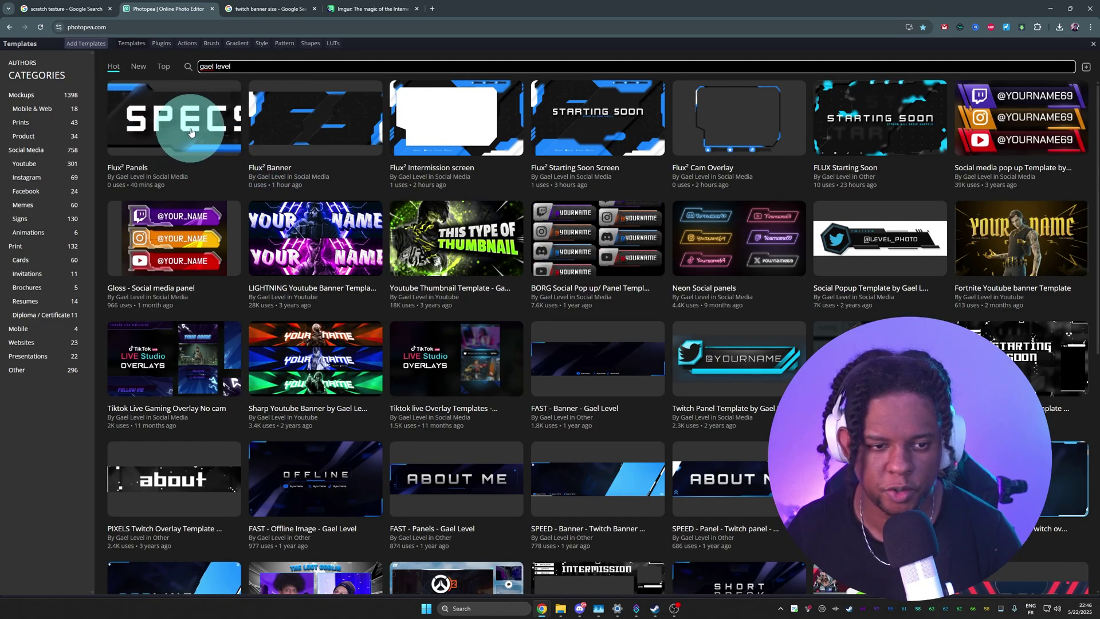
pyautogui.click(192, 132)
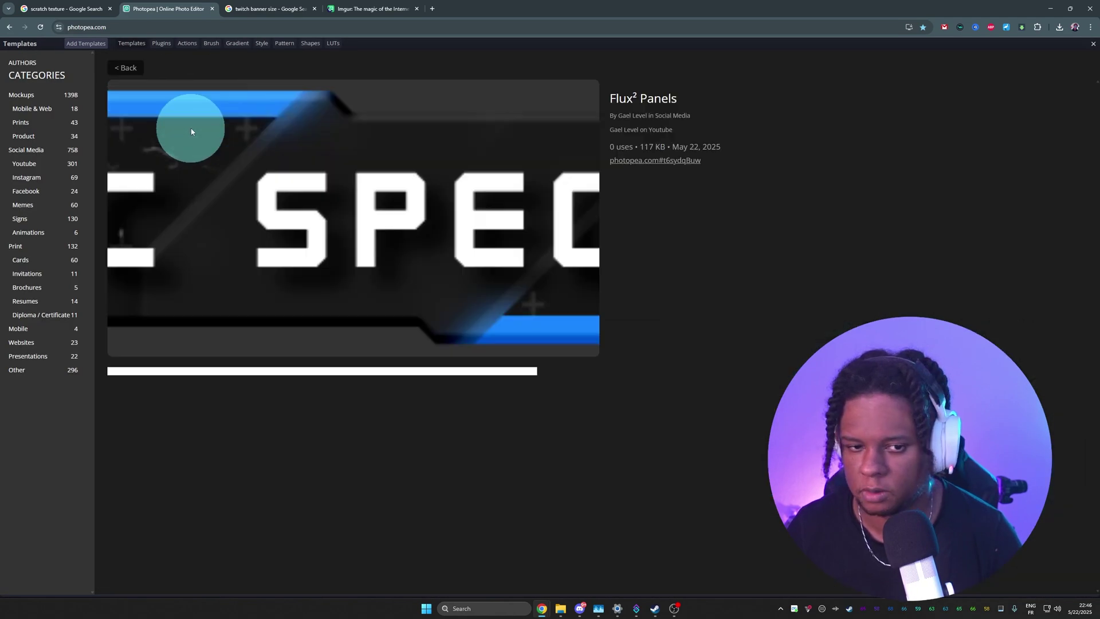
pyautogui.click(192, 133)
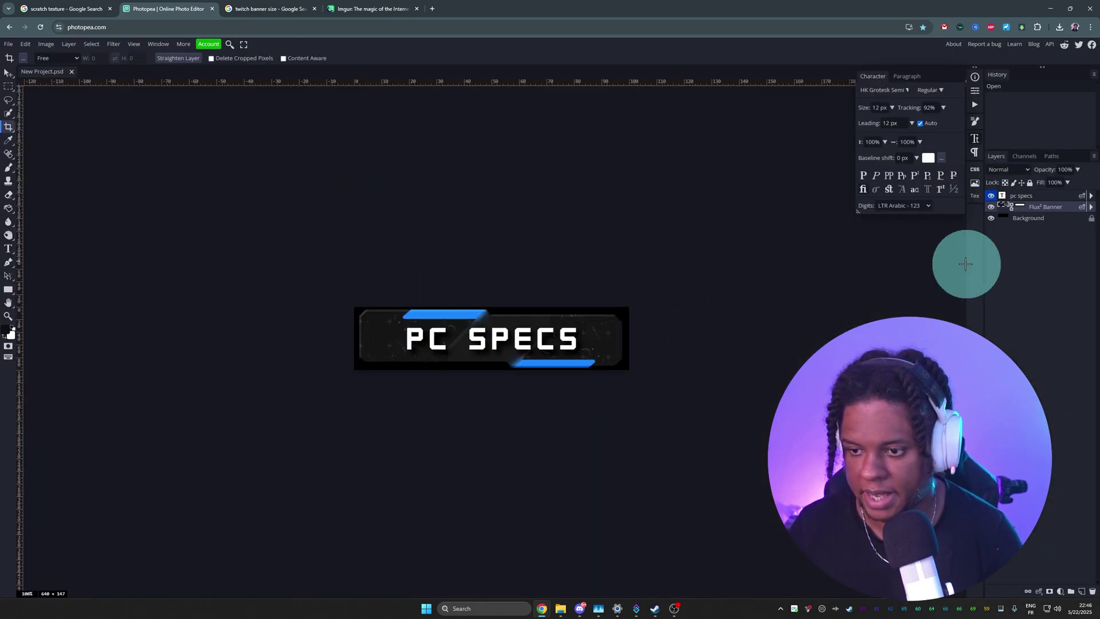
pyautogui.doubleClick(1002, 198)
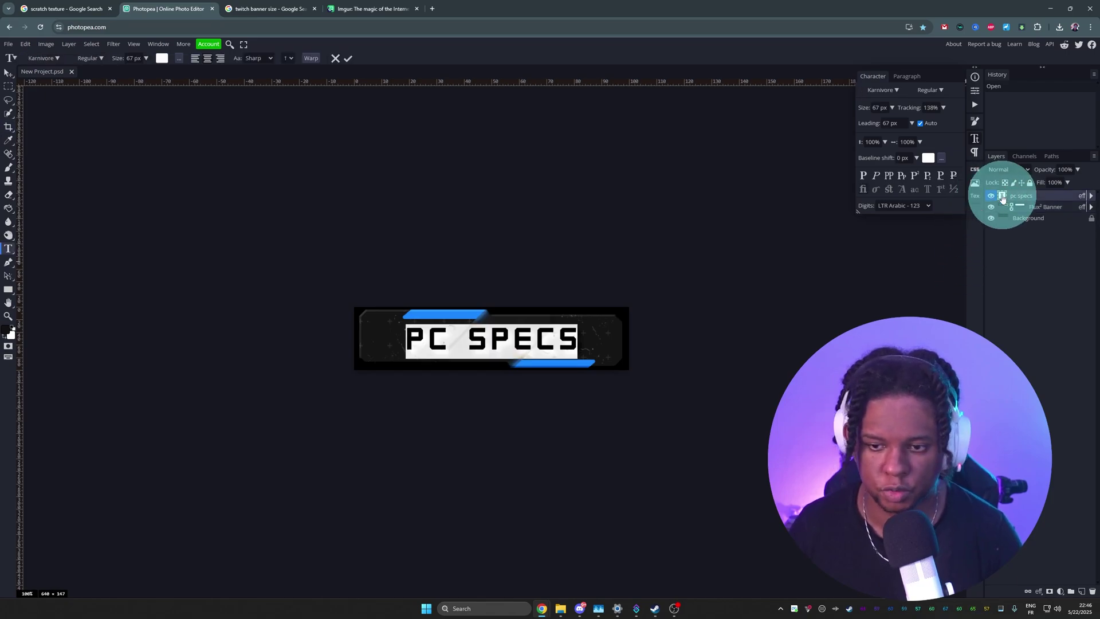
pyautogui.write('INSTAGRAM')
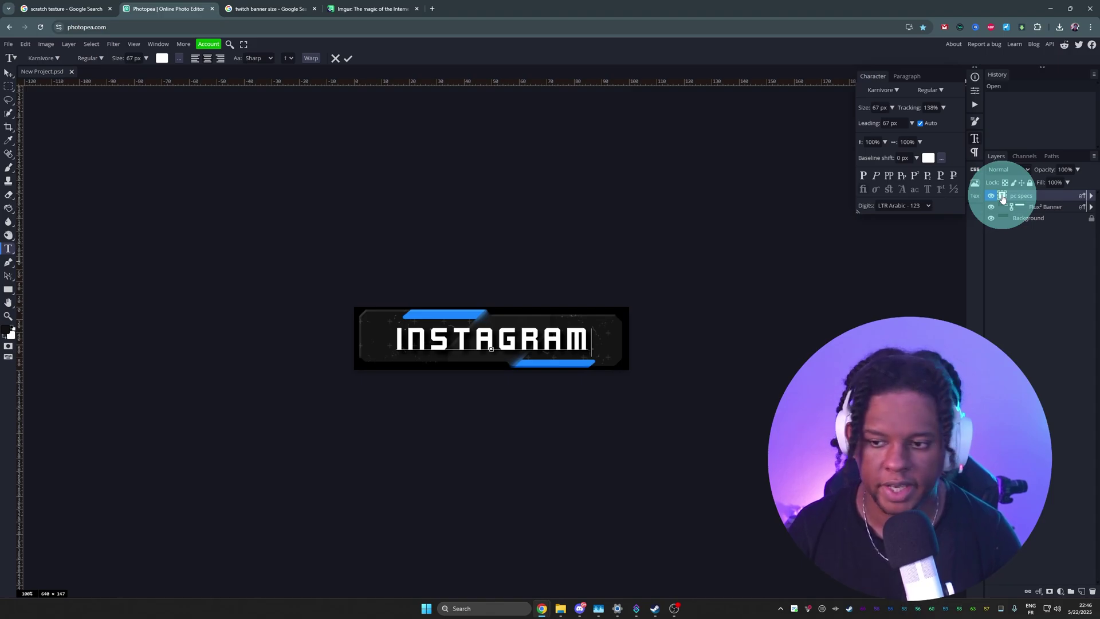
pyautogui.click(991, 218)
pyautogui.press('c')
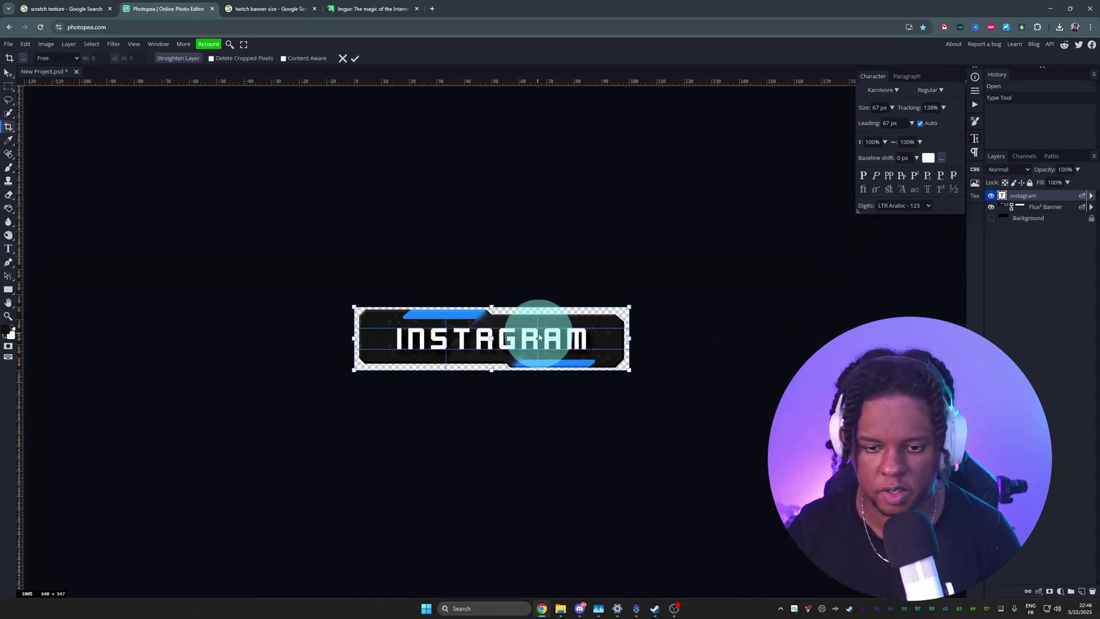
pyautogui.press('Return')
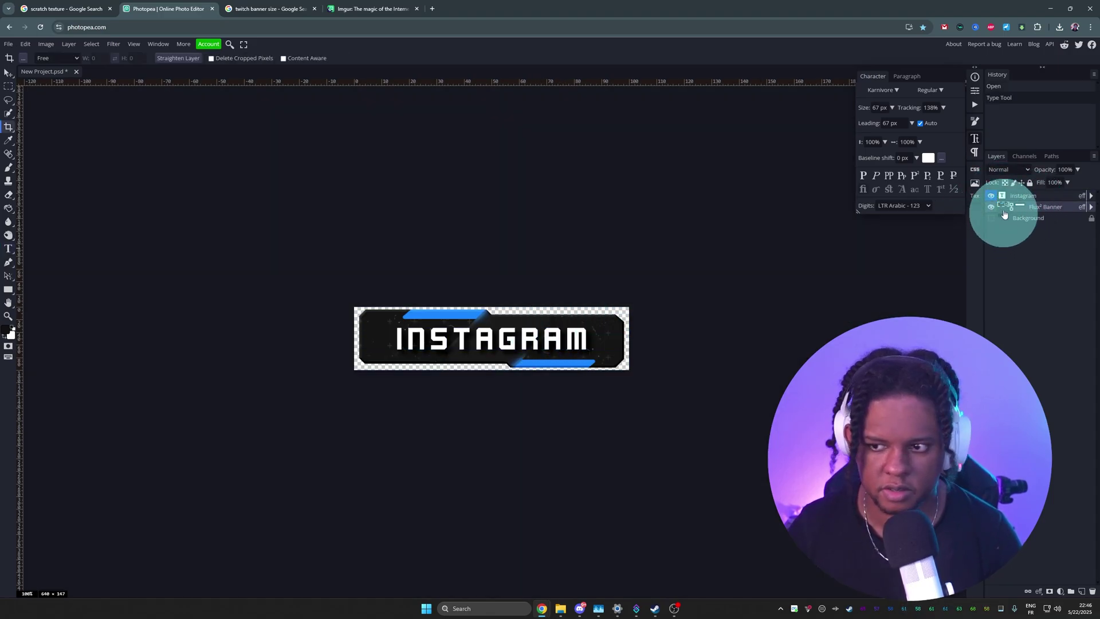
# Step: Change the banner label from INSTAGRAM to ABOUT
pyautogui.doubleClick(1000, 197)
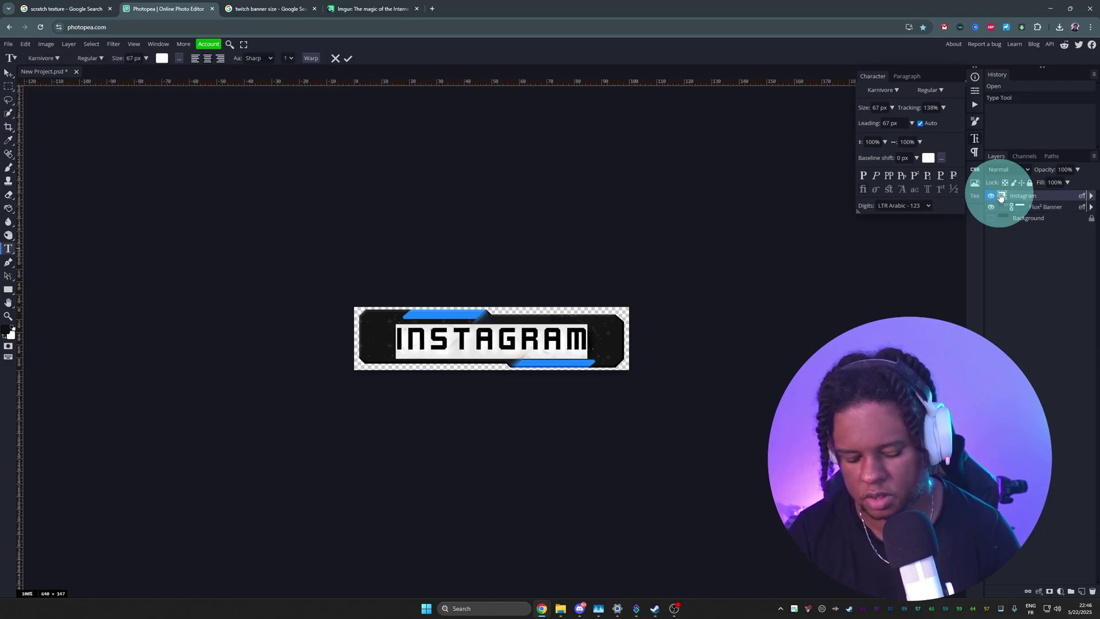
pyautogui.write('ABOUT')
pyautogui.press('Escape')
pyautogui.press('c')
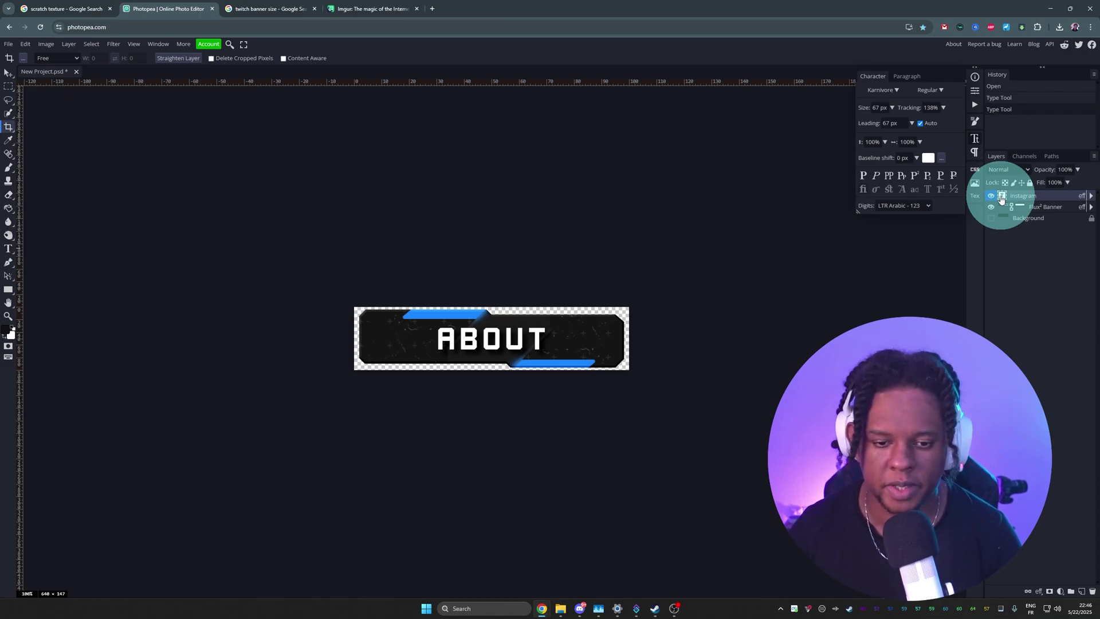
# Step: Relabel the banner YOUTUBE and color its first letter Y pure red
pyautogui.doubleClick(1001, 198)
pyautogui.write('YOUTUBE')
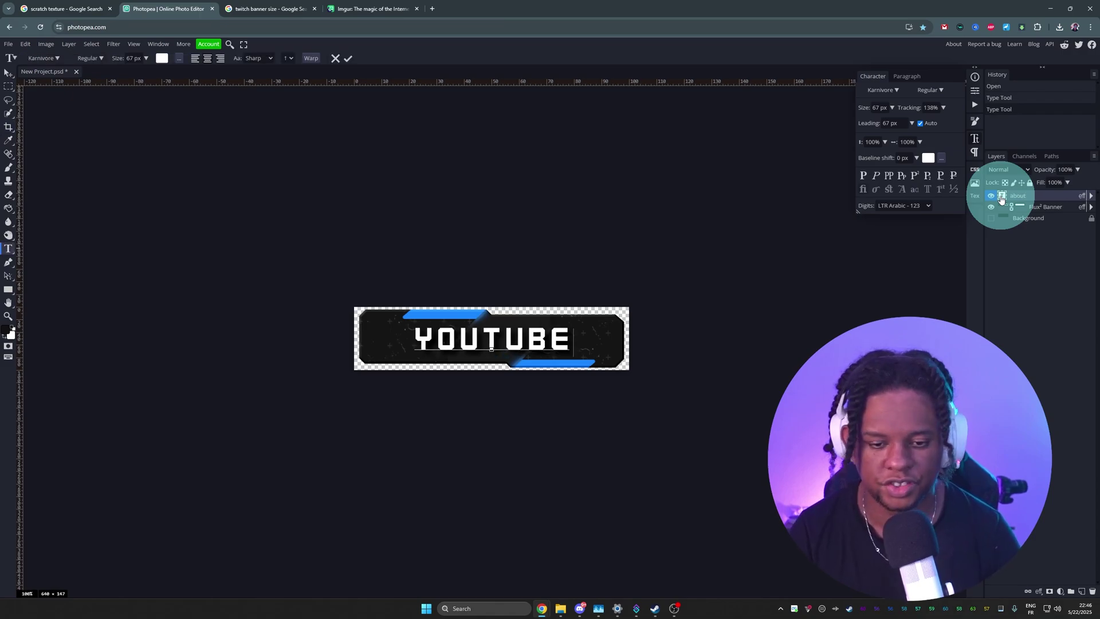
pyautogui.click(413, 339)
pyautogui.moveTo(428, 335); pyautogui.dragTo(440, 338)
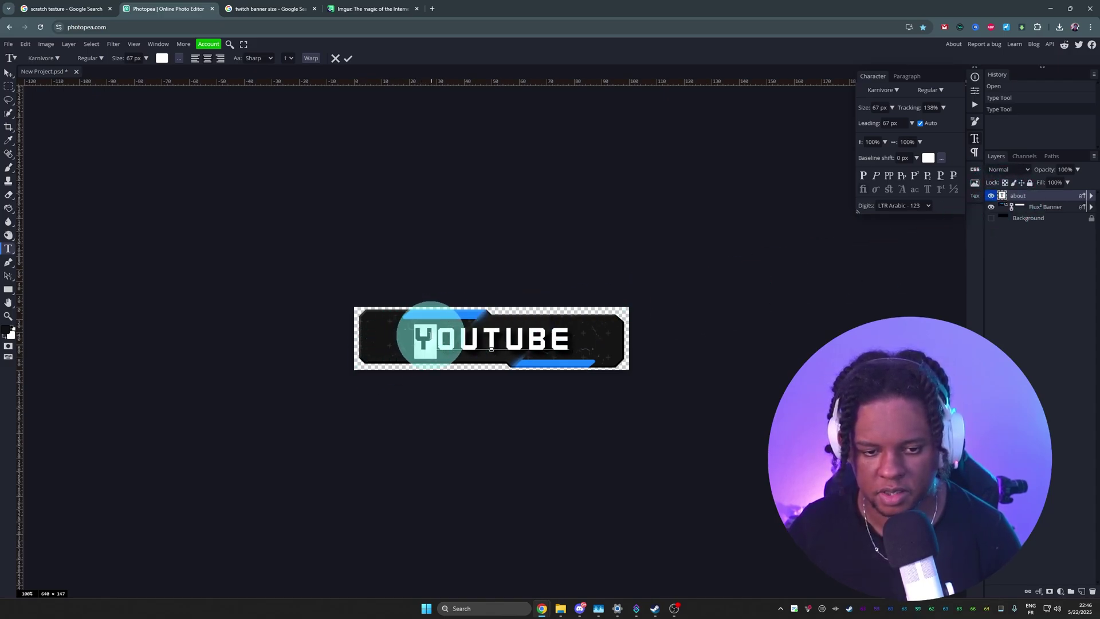
pyautogui.click(928, 158)
pyautogui.moveTo(862, 201); pyautogui.dragTo(859, 188)
pyautogui.click(934, 194)
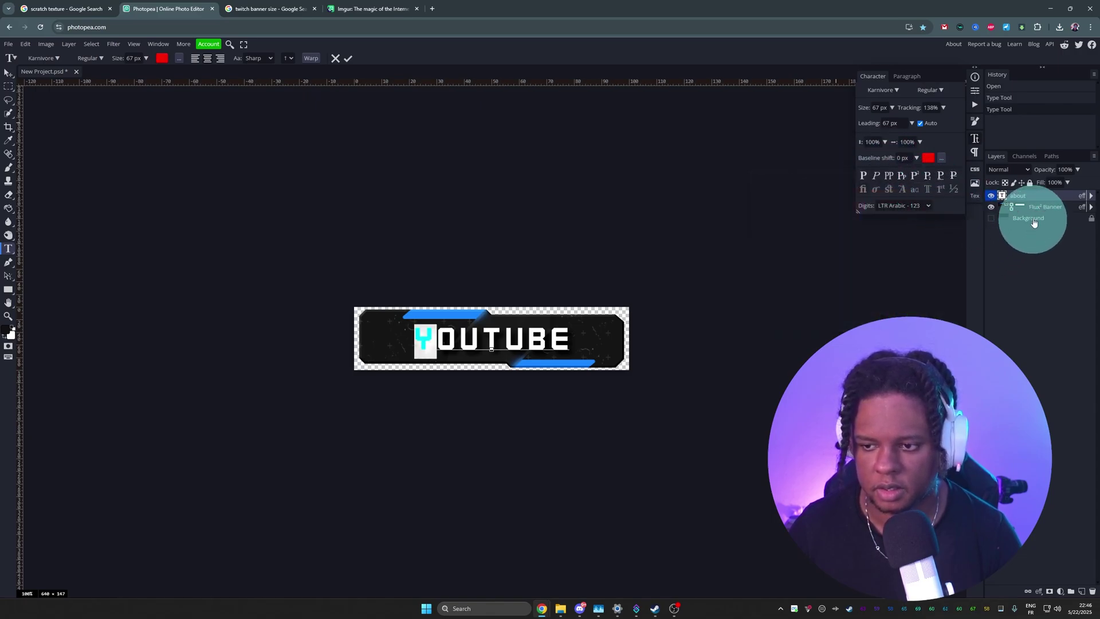
pyautogui.press('c')
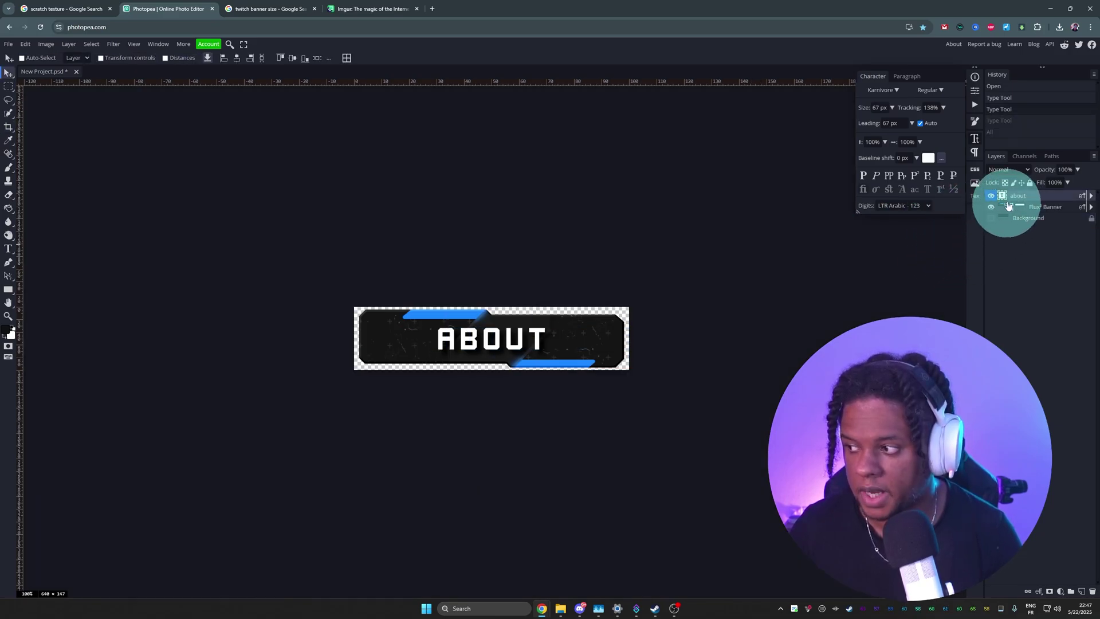
# Step: Add a Hue/Saturation adjustment layer above the about text layer with hue shifted to -180
pyautogui.click(1023, 196)
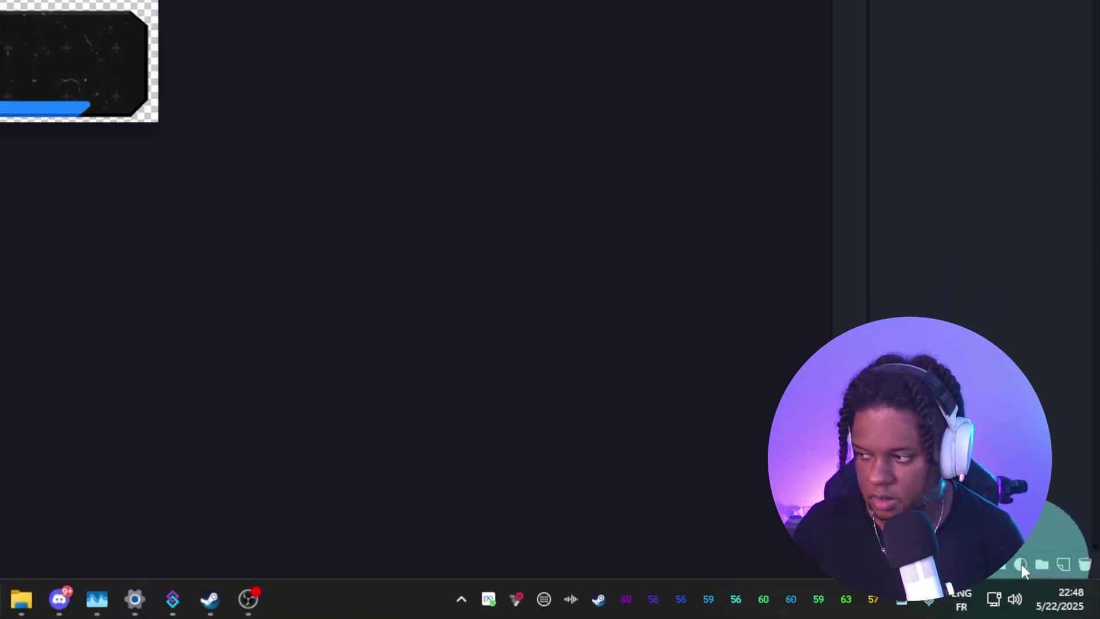
pyautogui.click(1021, 565)
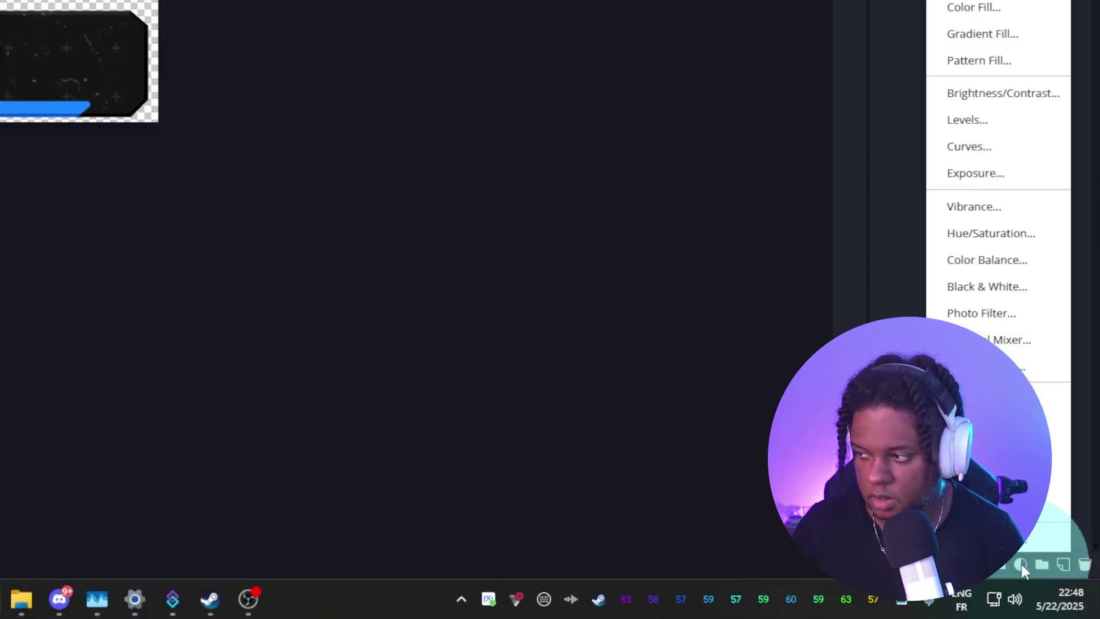
pyautogui.click(977, 233)
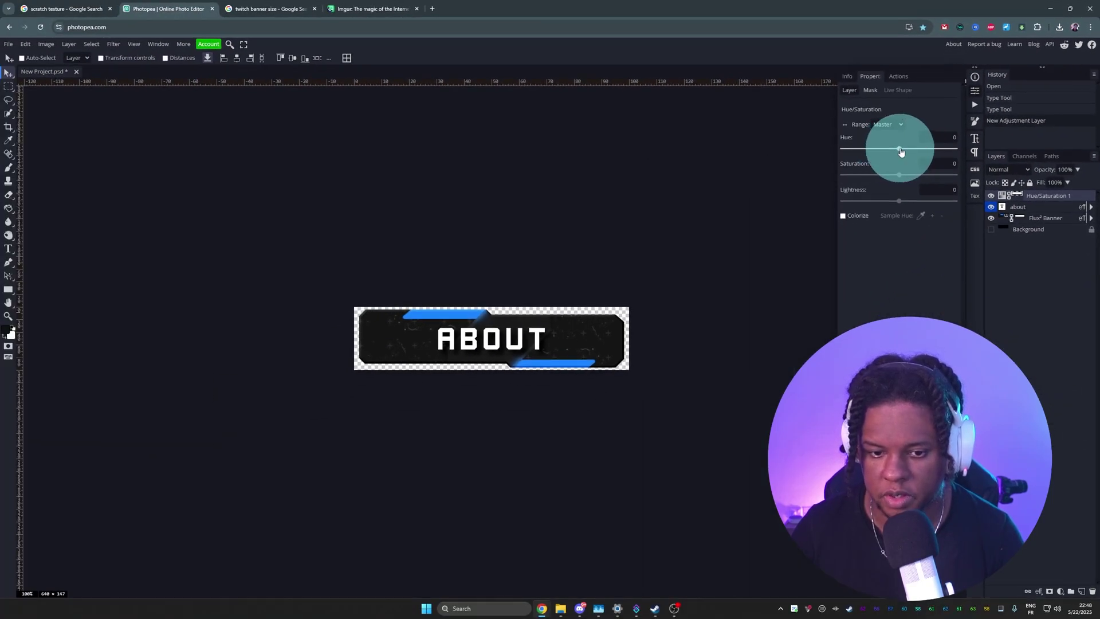
pyautogui.moveTo(900, 152)
pyautogui.mouseDown()
pyautogui.moveTo(838, 155)
pyautogui.moveTo(917, 156)
pyautogui.mouseUp()
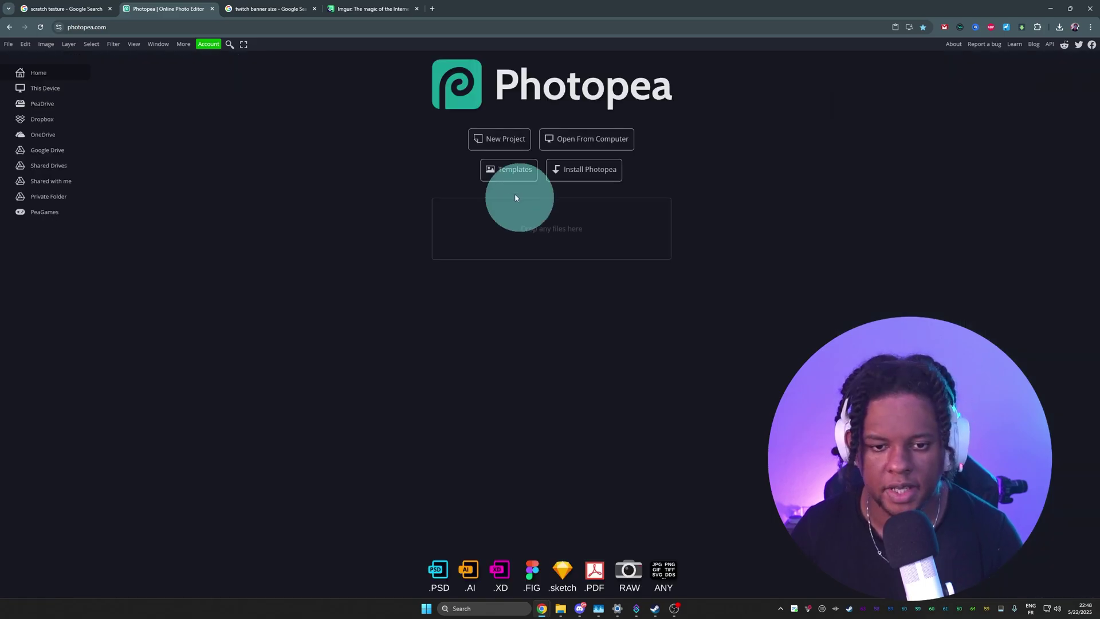
# Step: Search templates for 'gael level' and open the Flux² Panels template
pyautogui.click(509, 170)
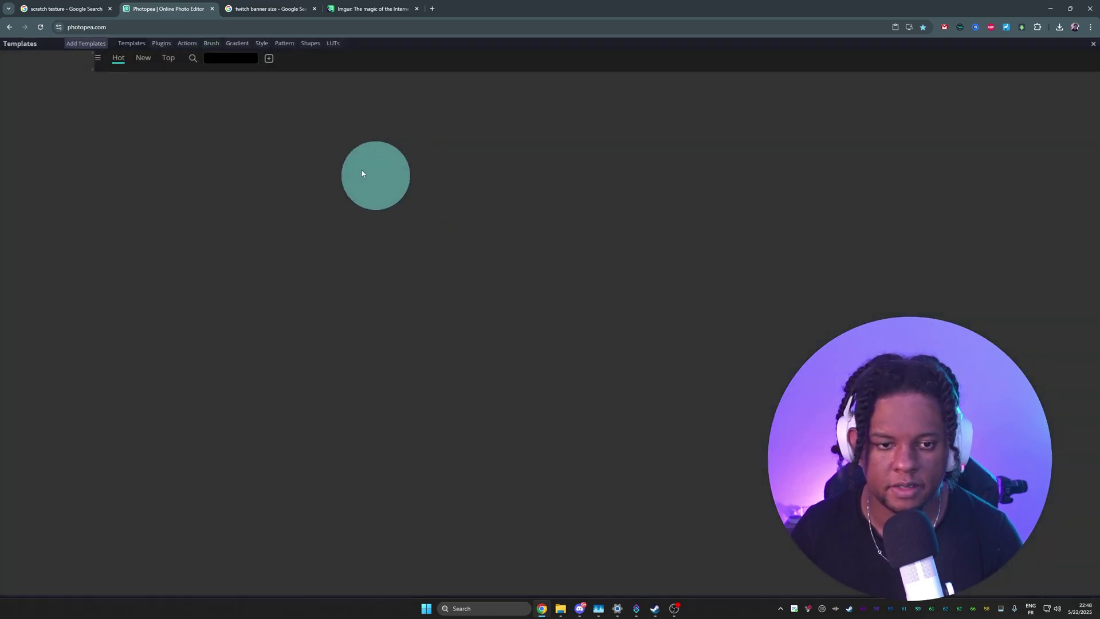
pyautogui.write('gael level')
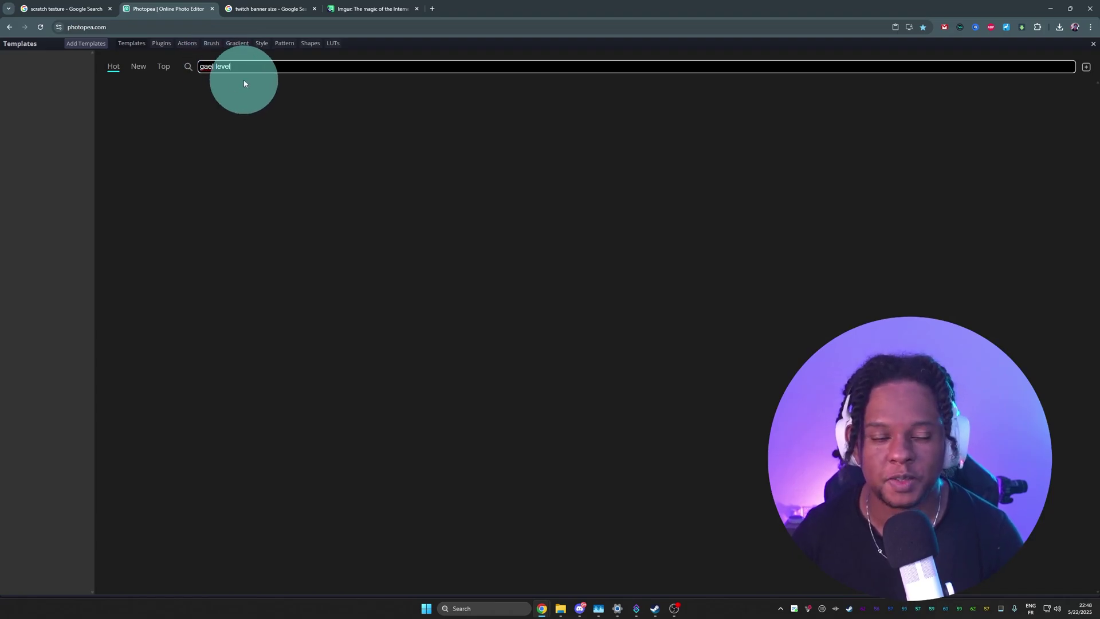
pyautogui.press('Return')
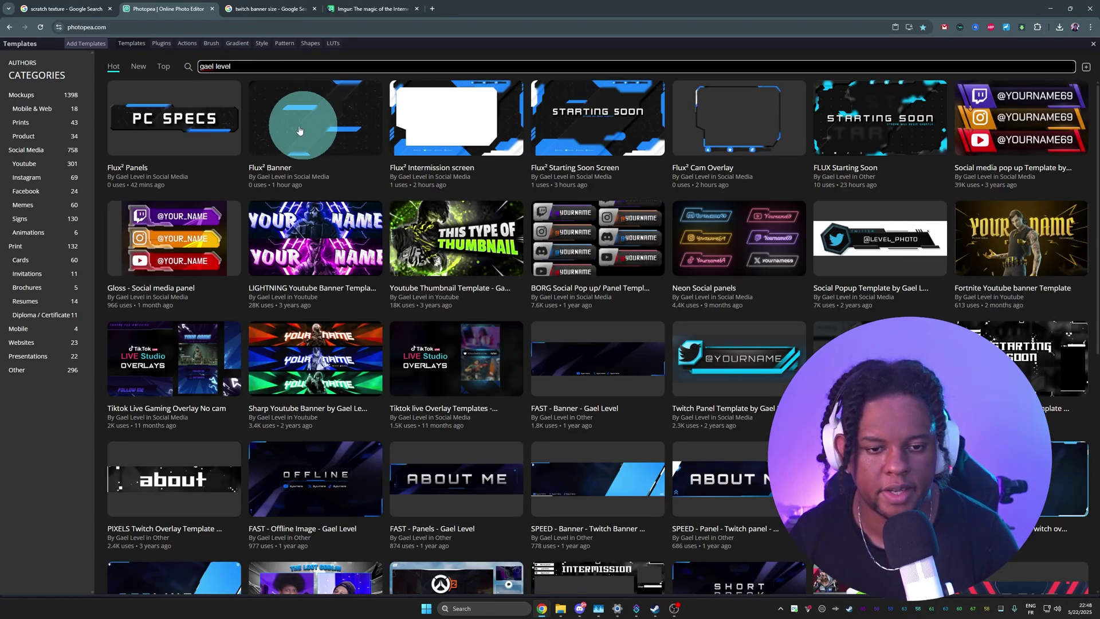
pyautogui.click(303, 128)
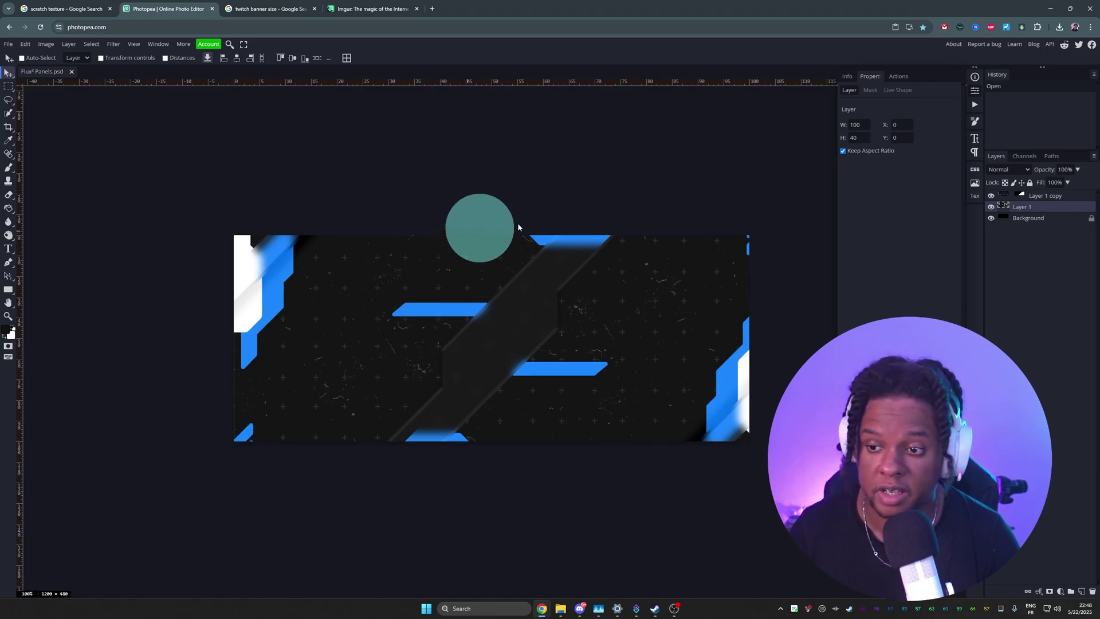
# Step: Add a Hue/Saturation adjustment above Layer 1 copy with hue -124, turning blue shapes green
pyautogui.click(1031, 195)
pyautogui.click(1059, 591)
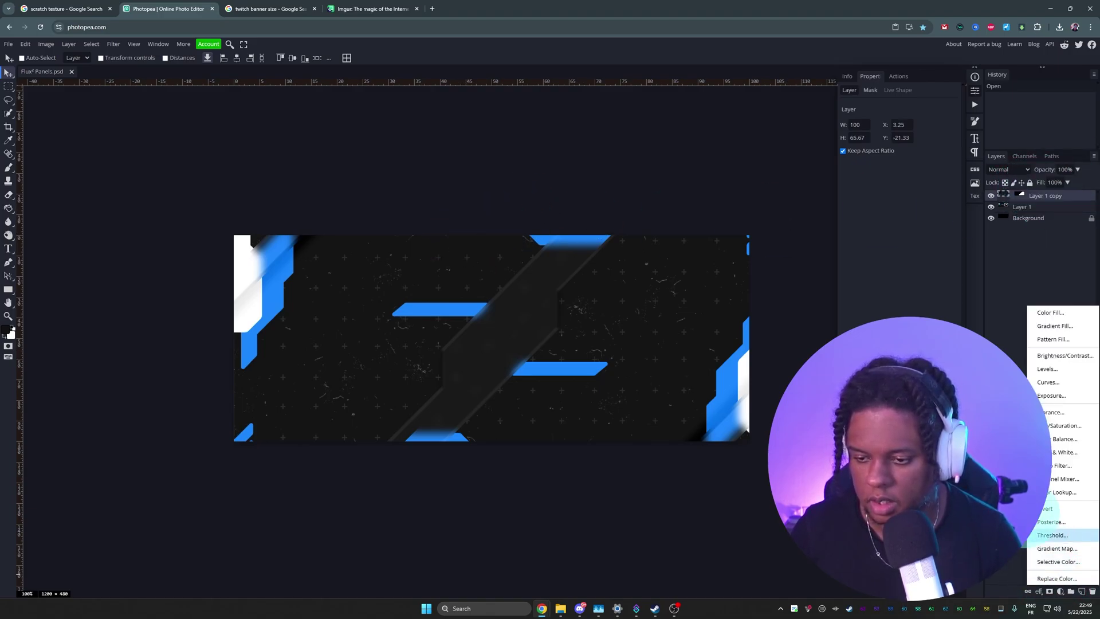
pyautogui.click(1067, 435)
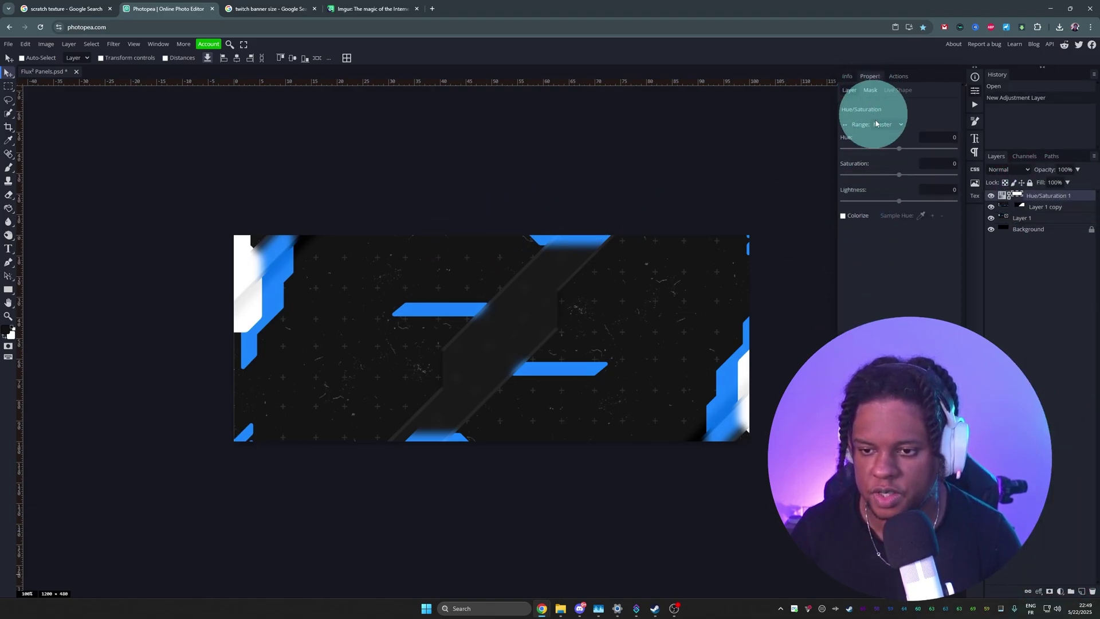
pyautogui.moveTo(898, 150); pyautogui.dragTo(845, 154)
pyautogui.click(208, 44)
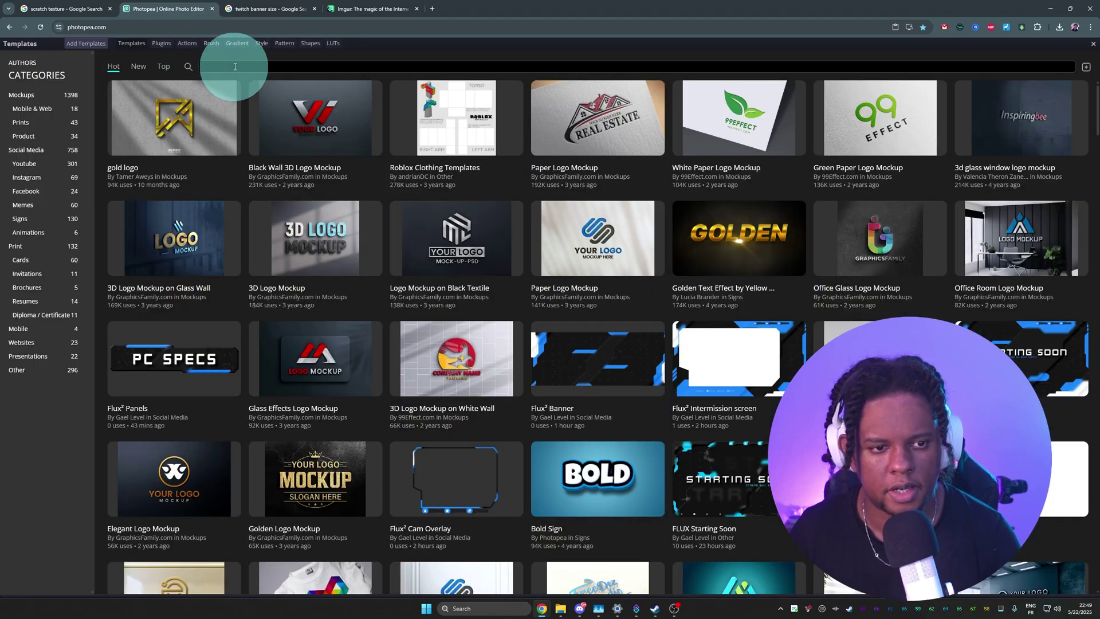
# Step: Search the templates for 'gael level' and scroll through the Flux² overlay results
pyautogui.click(235, 67)
pyautogui.write('gael level')
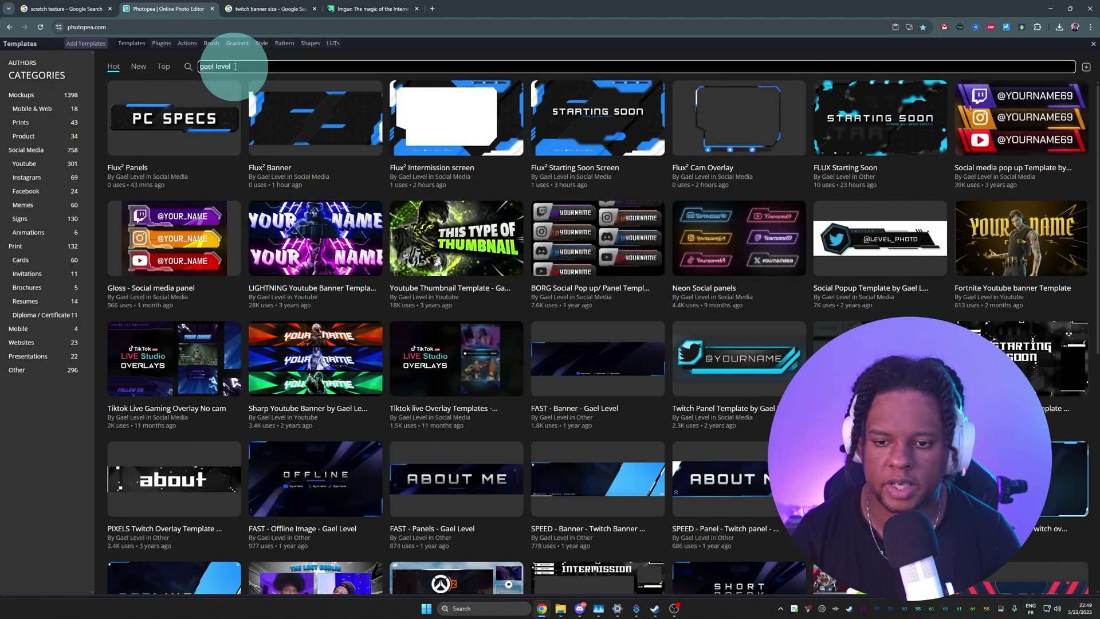
pyautogui.scroll(-8, 412, 216)
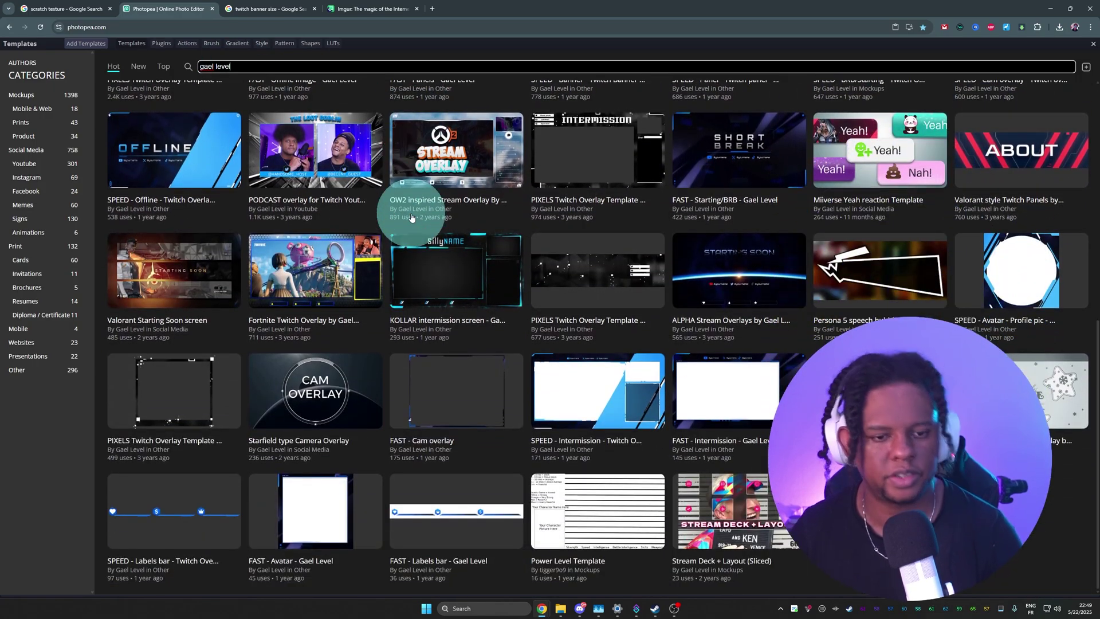
pyautogui.scroll(7, 413, 216)
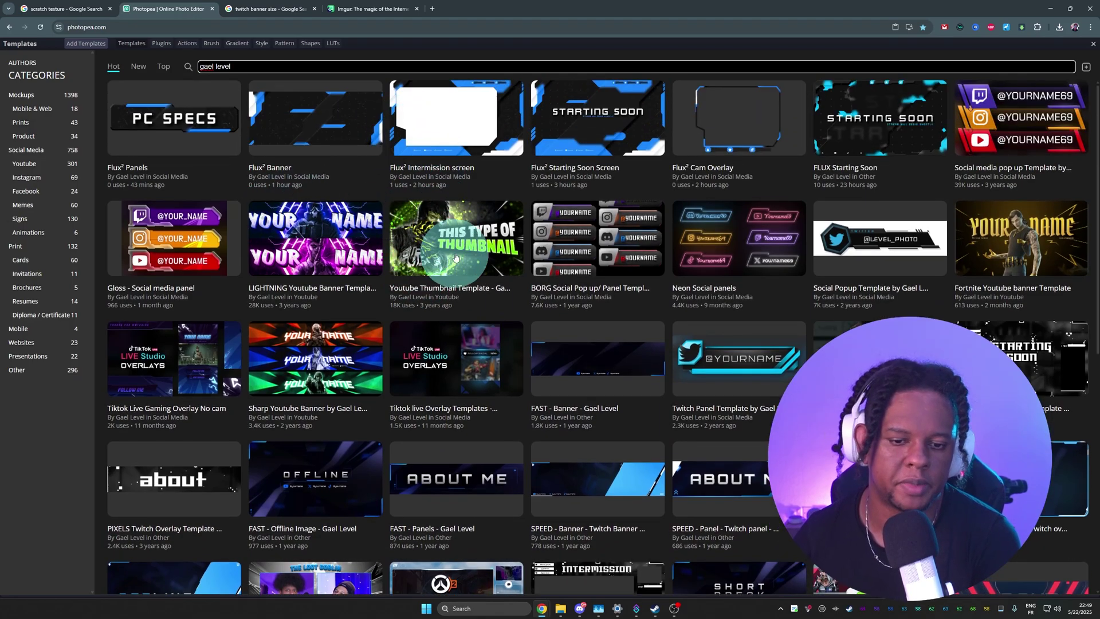
pyautogui.scroll(-1, 344, 293)
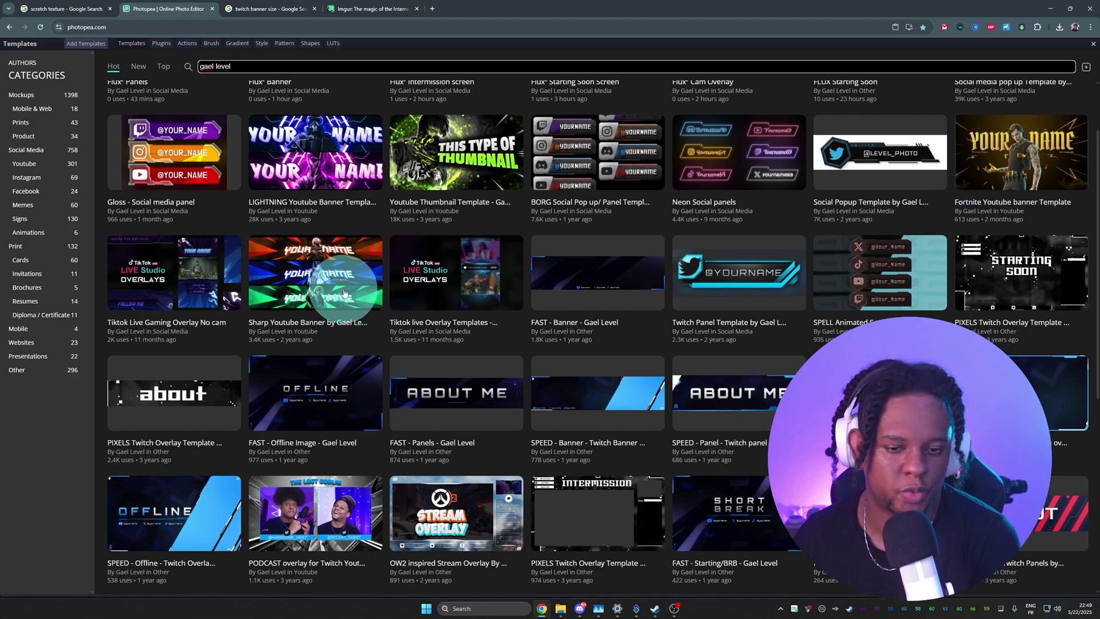
pyautogui.scroll(-2, 223, 281)
pyautogui.scroll(3, 229, 287)
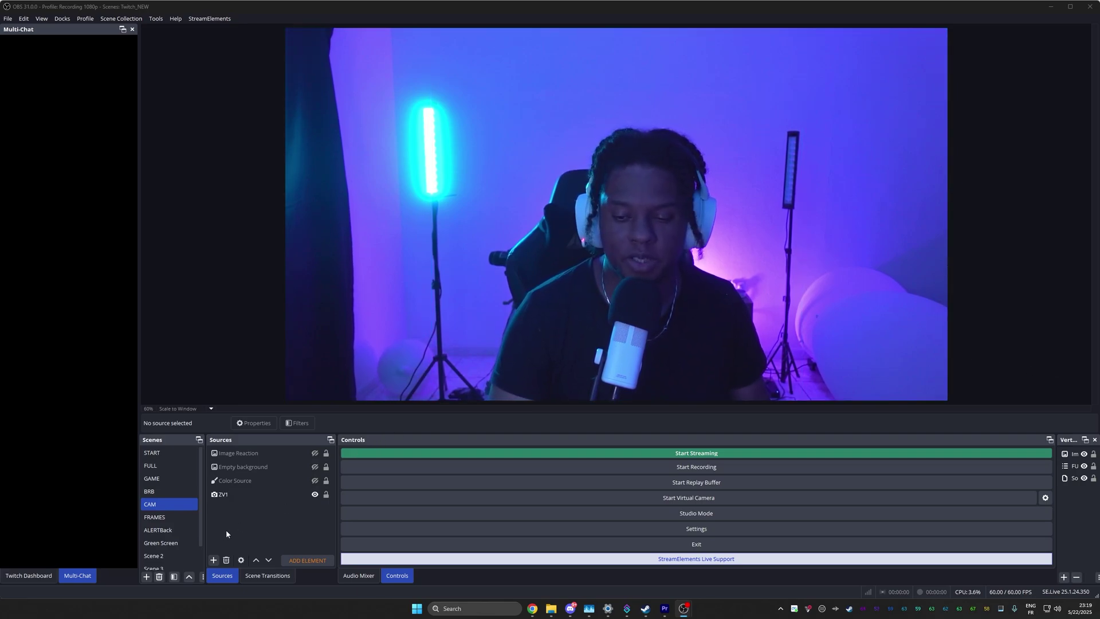
# Step: Add a new Image source to the FULL scene
pyautogui.click(213, 561)
pyautogui.click(156, 466)
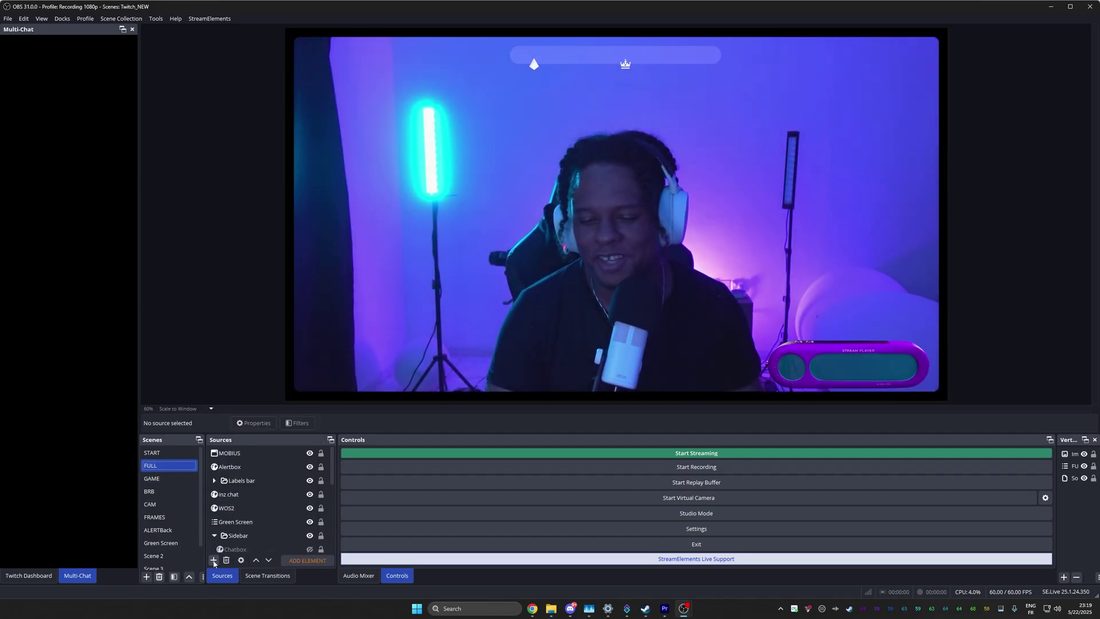
pyautogui.click(213, 561)
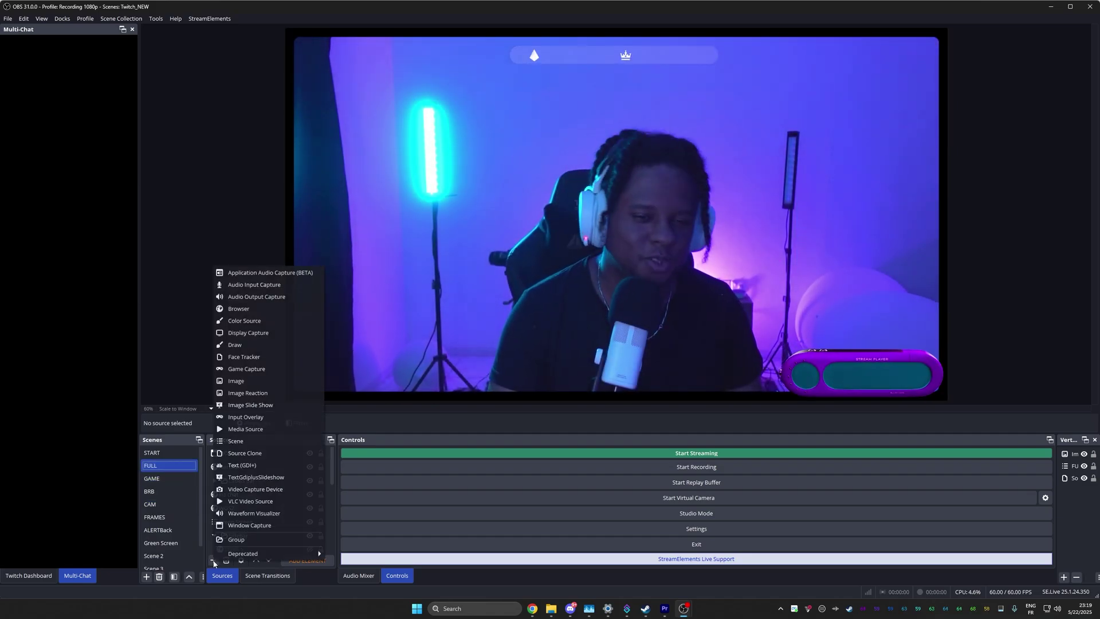
pyautogui.click(236, 381)
pyautogui.click(573, 356)
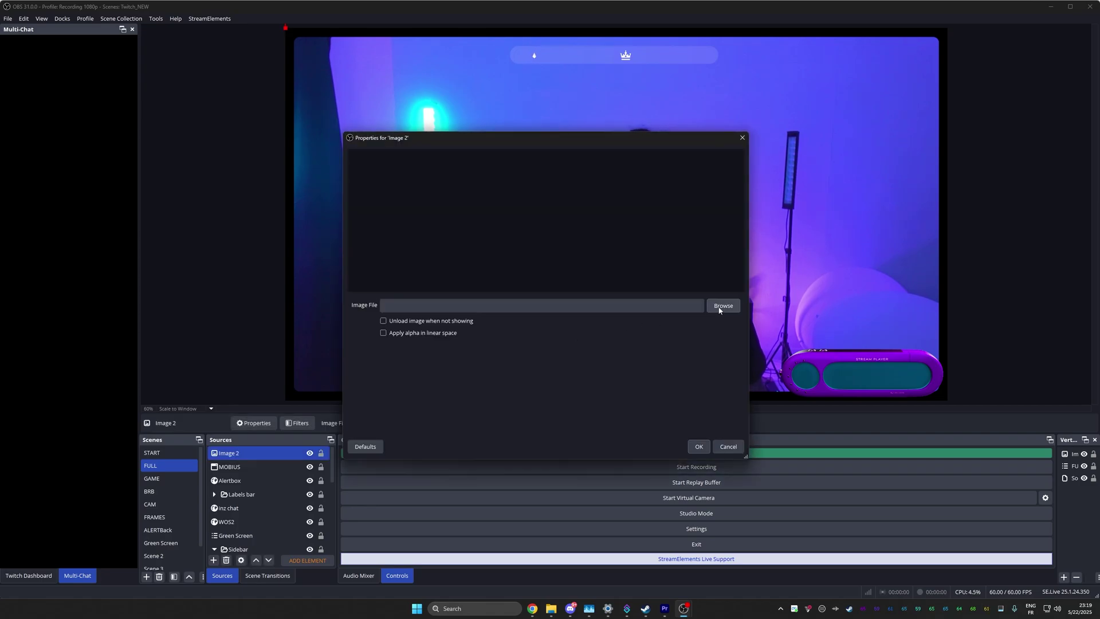
# Step: Load Intermission.png from the Flux overlay > png folder into the image source
pyautogui.click(721, 309)
pyautogui.scroll(3, 384, 241)
pyautogui.scroll(-3, 384, 240)
pyautogui.click(378, 290)
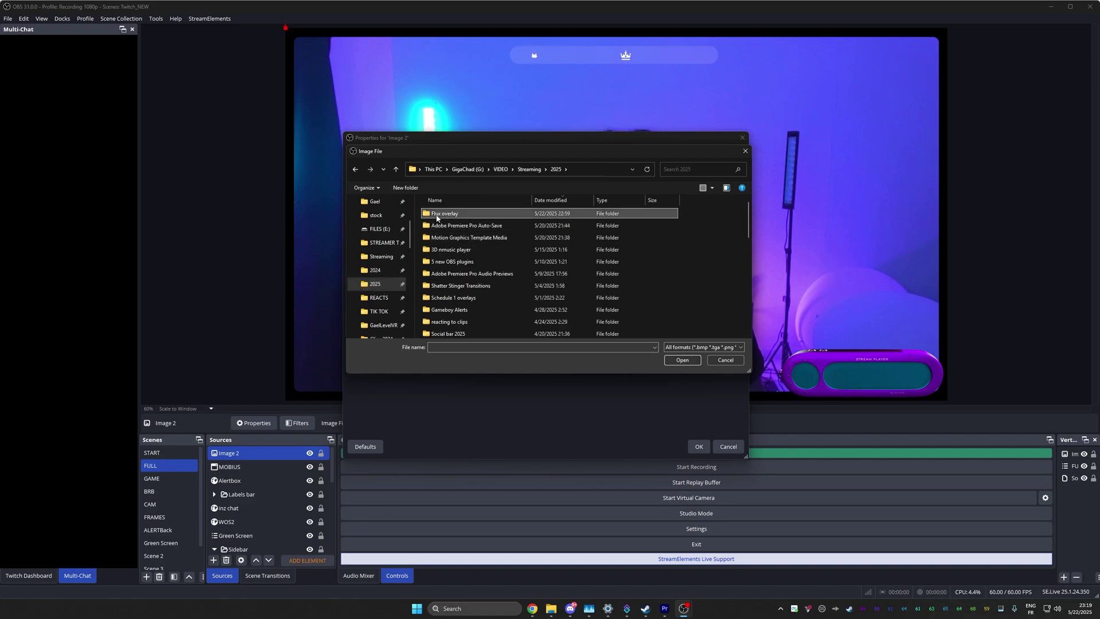
pyautogui.doubleClick(438, 214)
pyautogui.doubleClick(437, 226)
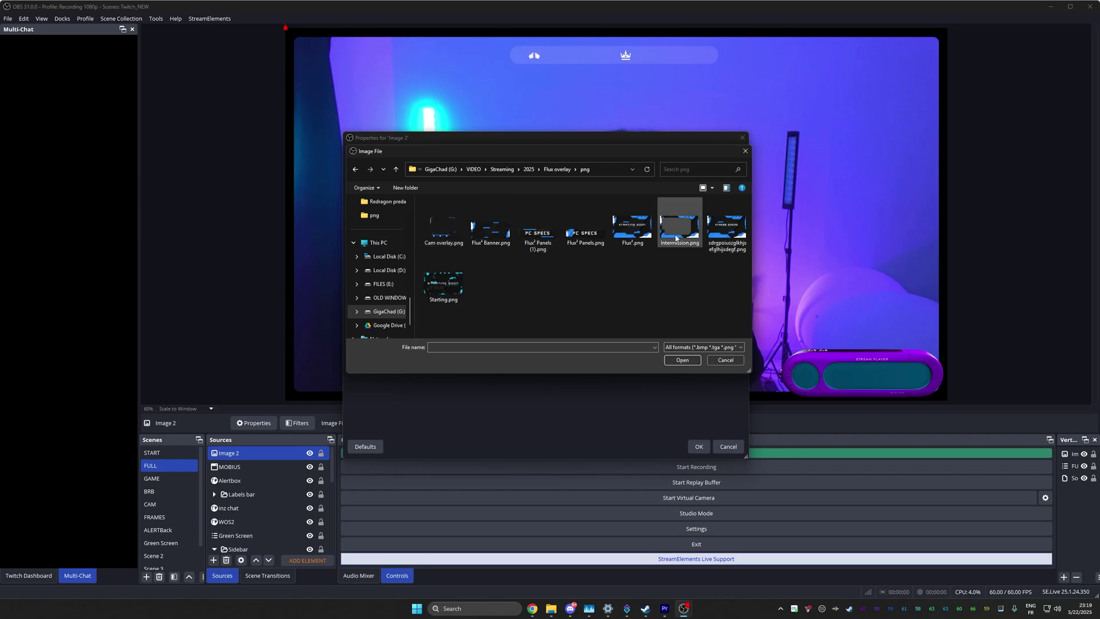
pyautogui.doubleClick(676, 241)
pyautogui.click(699, 446)
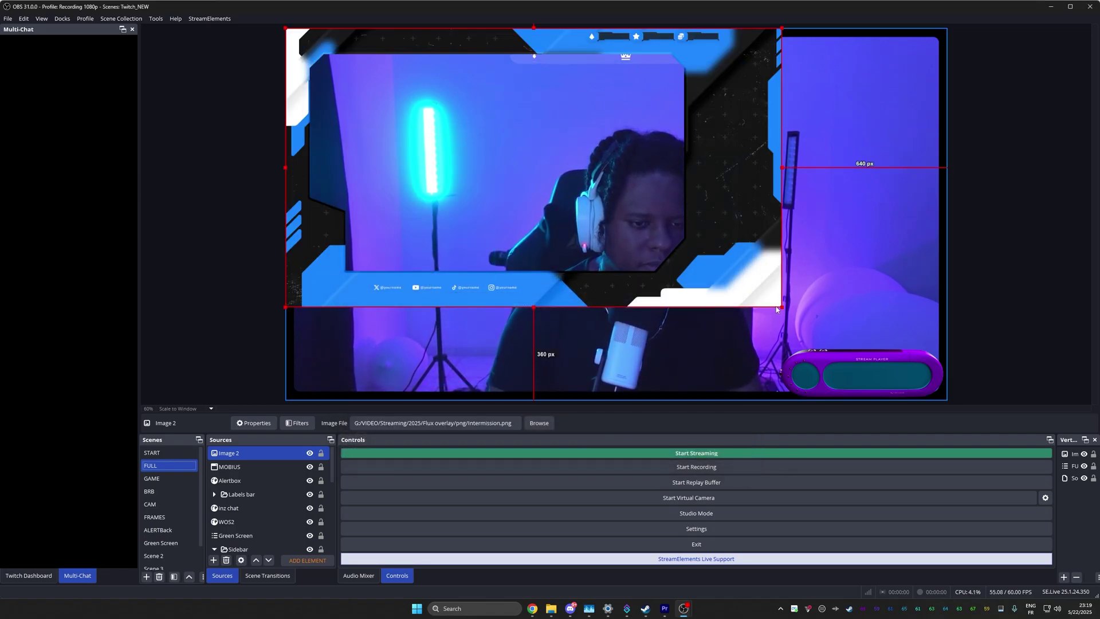
# Step: Stretch Image 2 to fill the canvas, shift CAM_group up-left, and layer Image 2 above it
pyautogui.moveTo(781, 307); pyautogui.dragTo(948, 395)
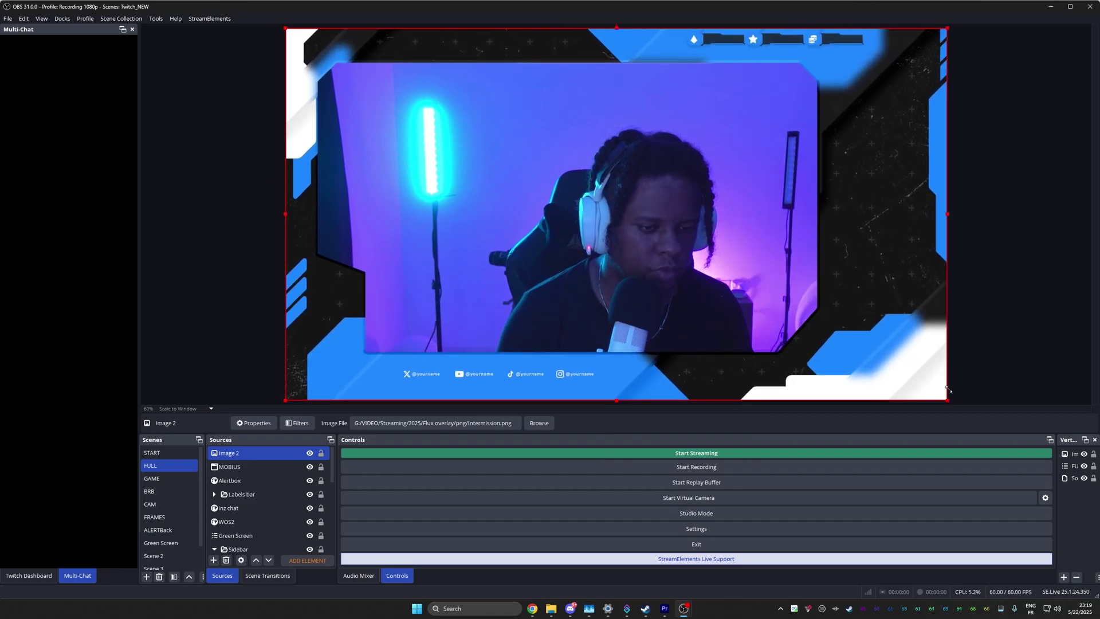
pyautogui.scroll(-5, 250, 499)
pyautogui.scroll(3, 250, 499)
pyautogui.click(246, 508)
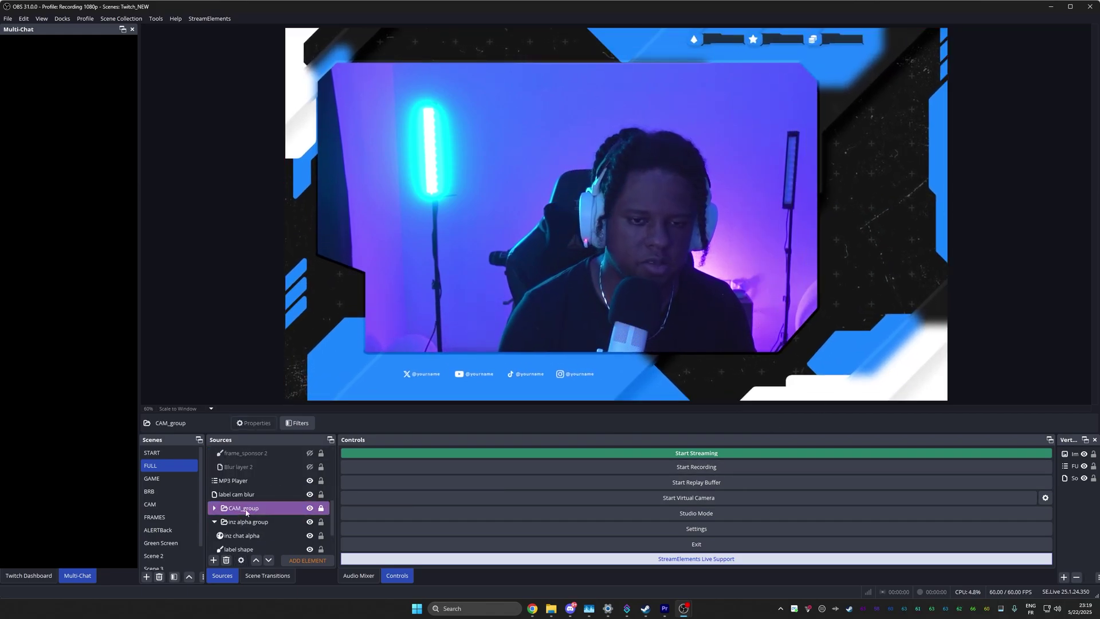
pyautogui.moveTo(558, 269); pyautogui.dragTo(491, 238)
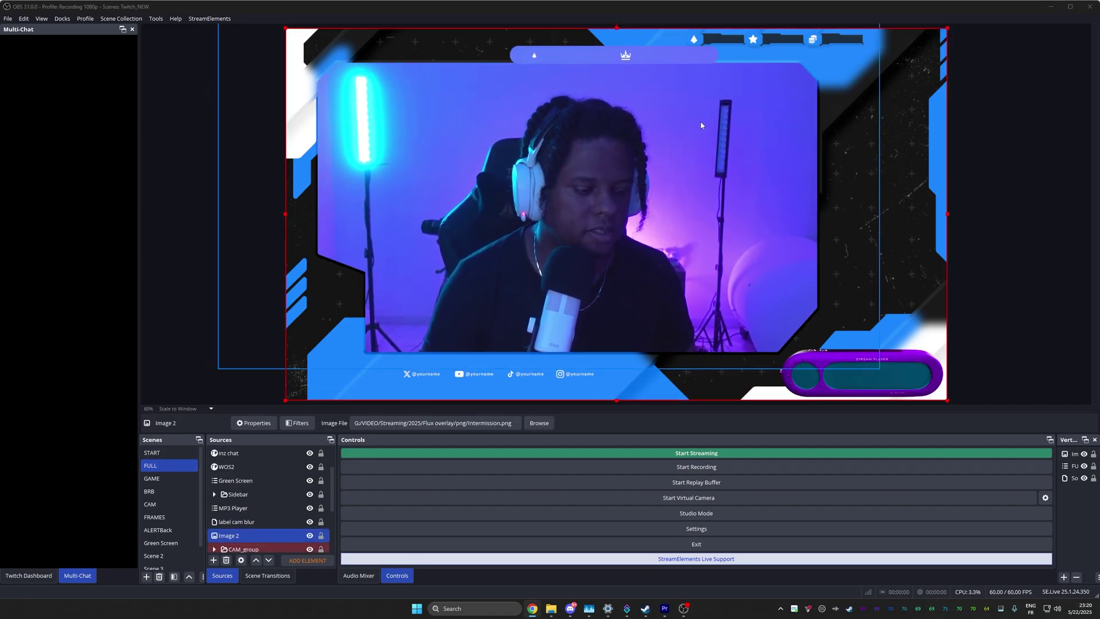
pyautogui.moveTo(229, 535); pyautogui.dragTo(247, 480)
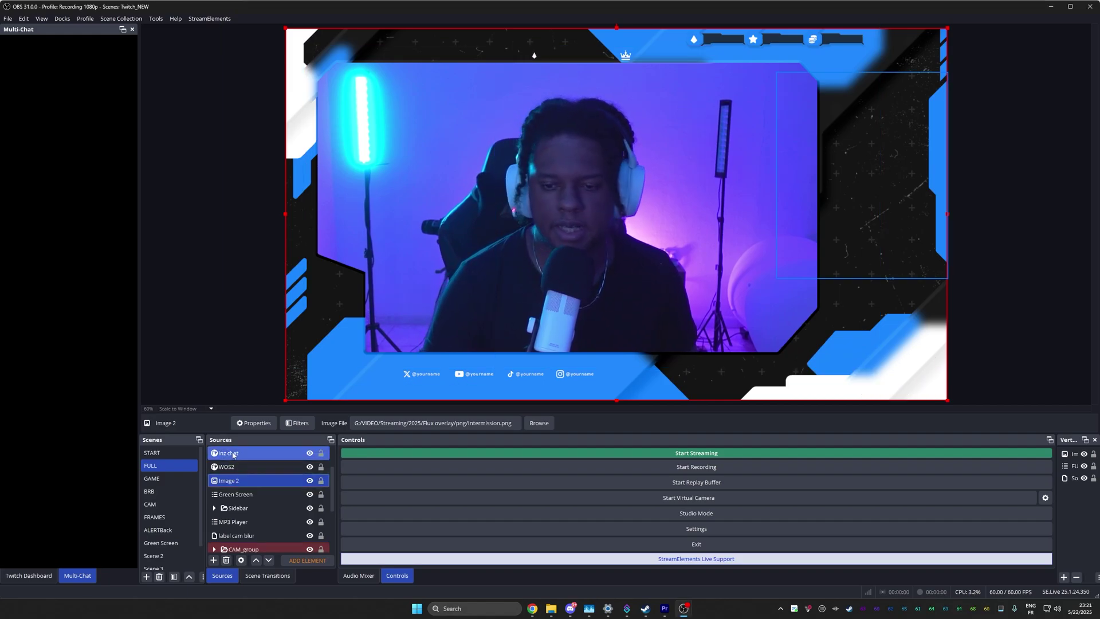
# Step: Add a Color Correction filter to Image 2 with hue shift -130.55 and saturation 1.11
pyautogui.rightClick(247, 480)
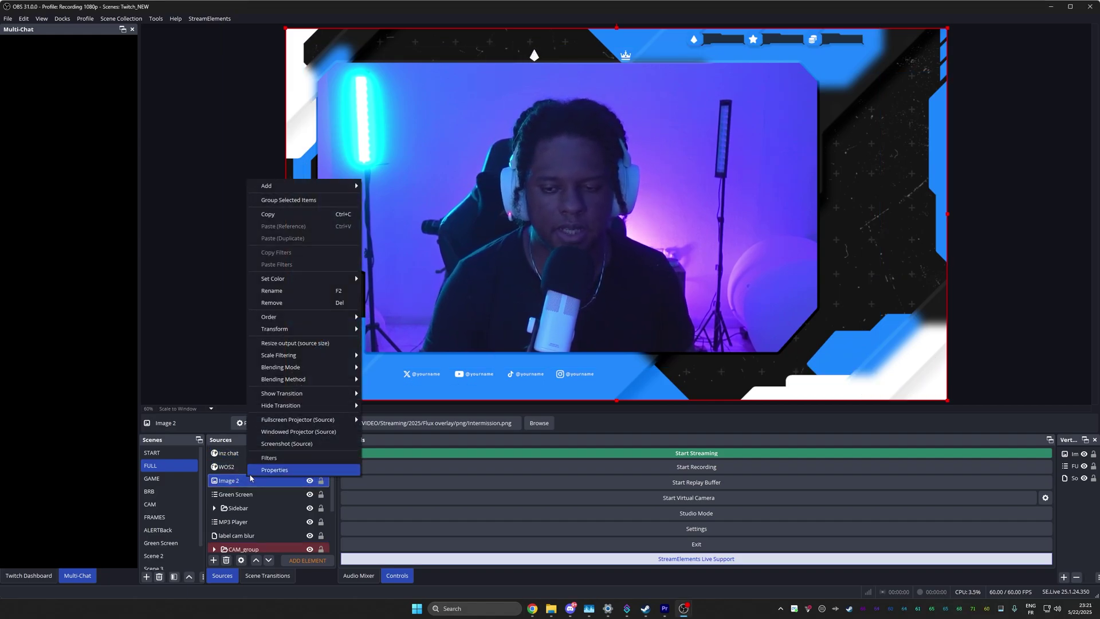
pyautogui.click(272, 457)
pyautogui.click(373, 446)
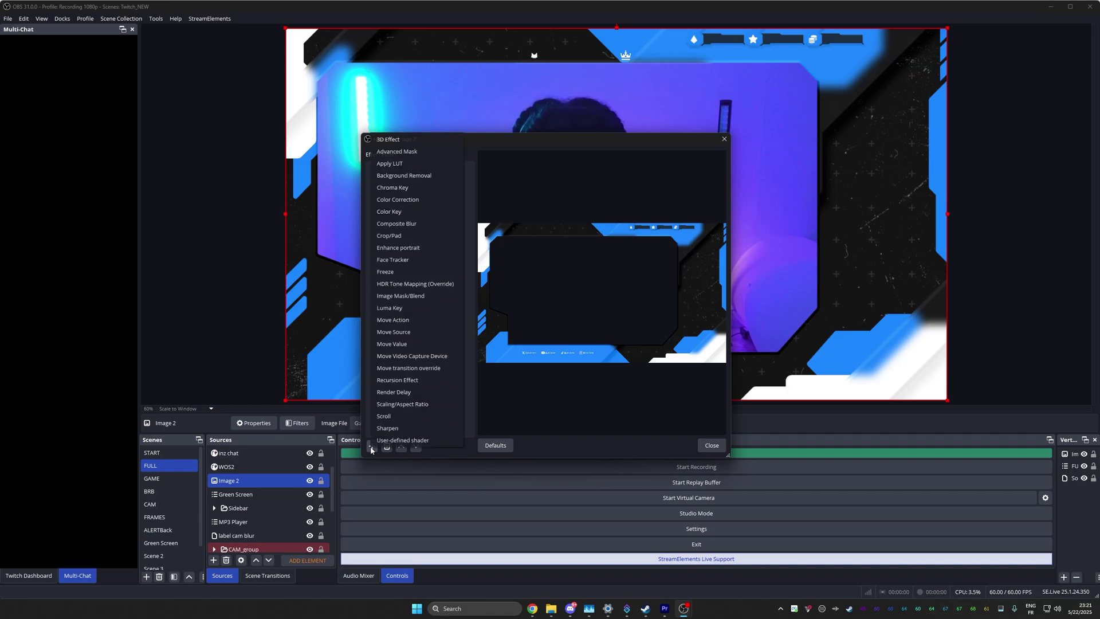
pyautogui.click(401, 199)
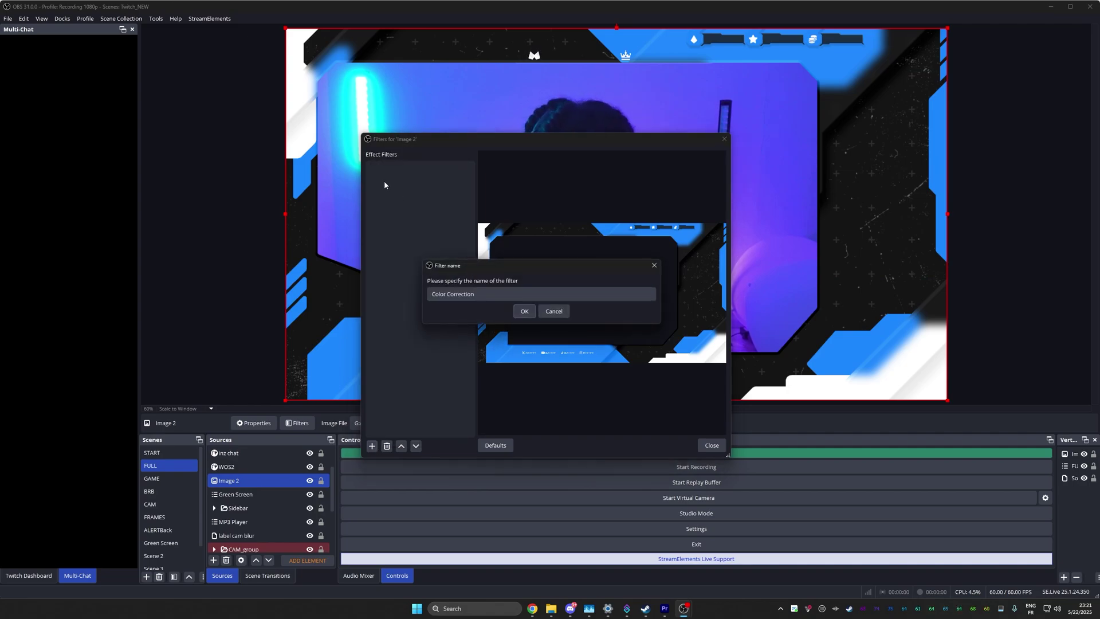
pyautogui.click(522, 312)
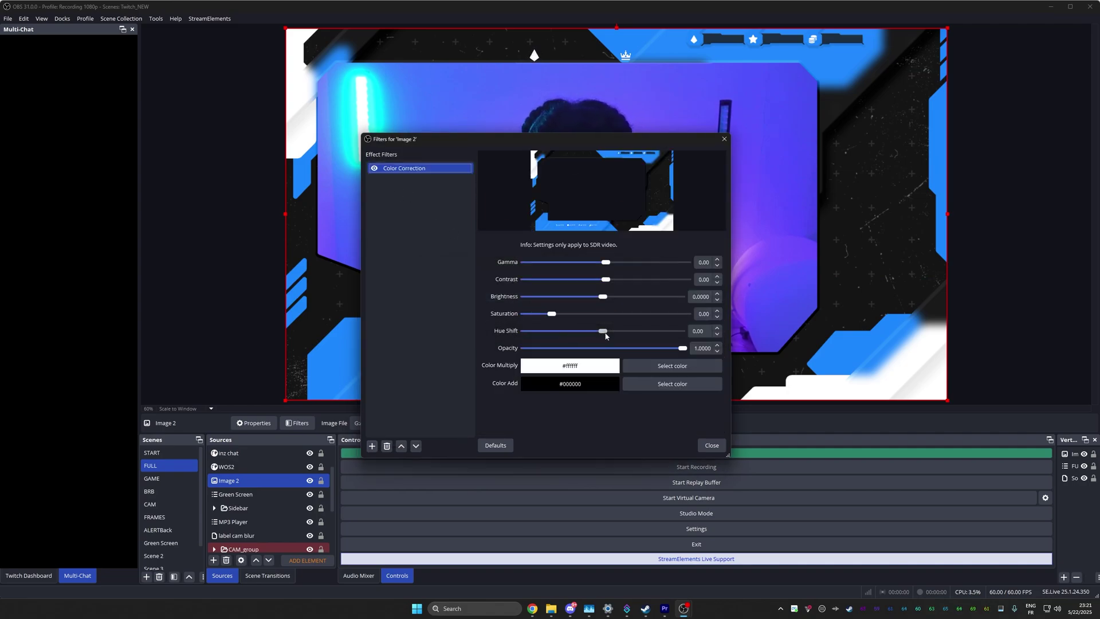
pyautogui.moveTo(597, 335); pyautogui.dragTo(543, 334)
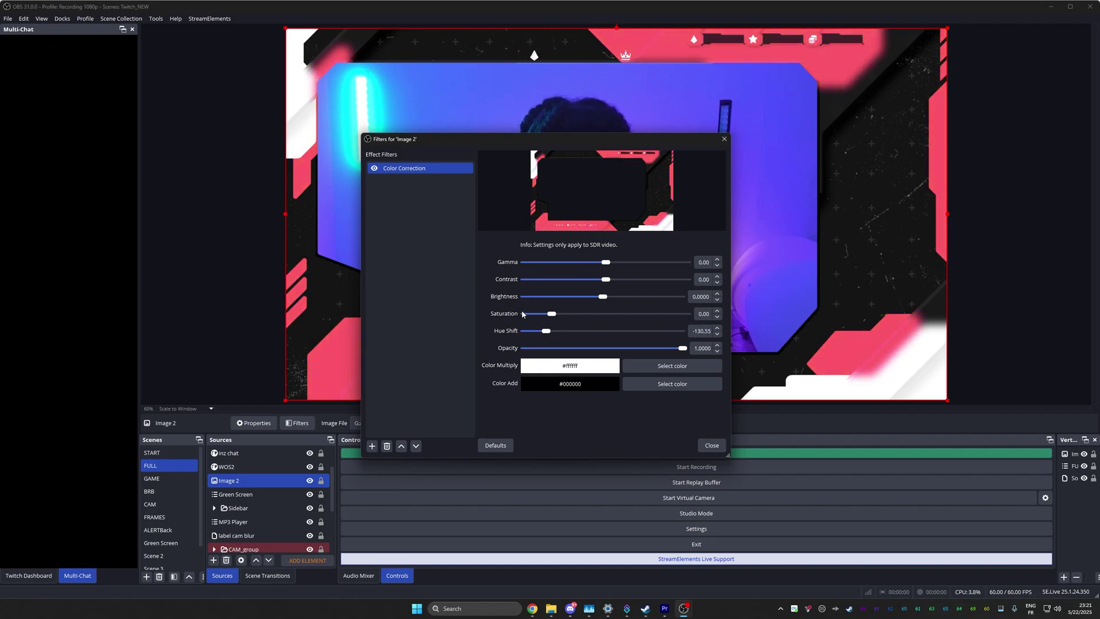
pyautogui.moveTo(559, 316)
pyautogui.mouseDown()
pyautogui.moveTo(597, 319)
pyautogui.moveTo(572, 321)
pyautogui.mouseUp()
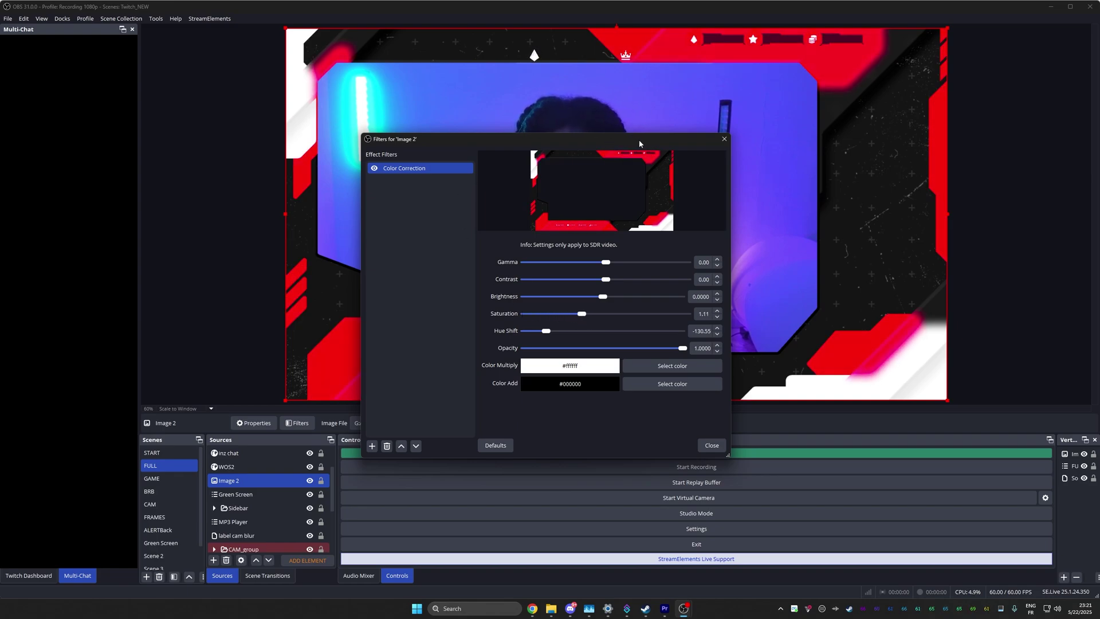
pyautogui.moveTo(639, 143); pyautogui.dragTo(264, 142)
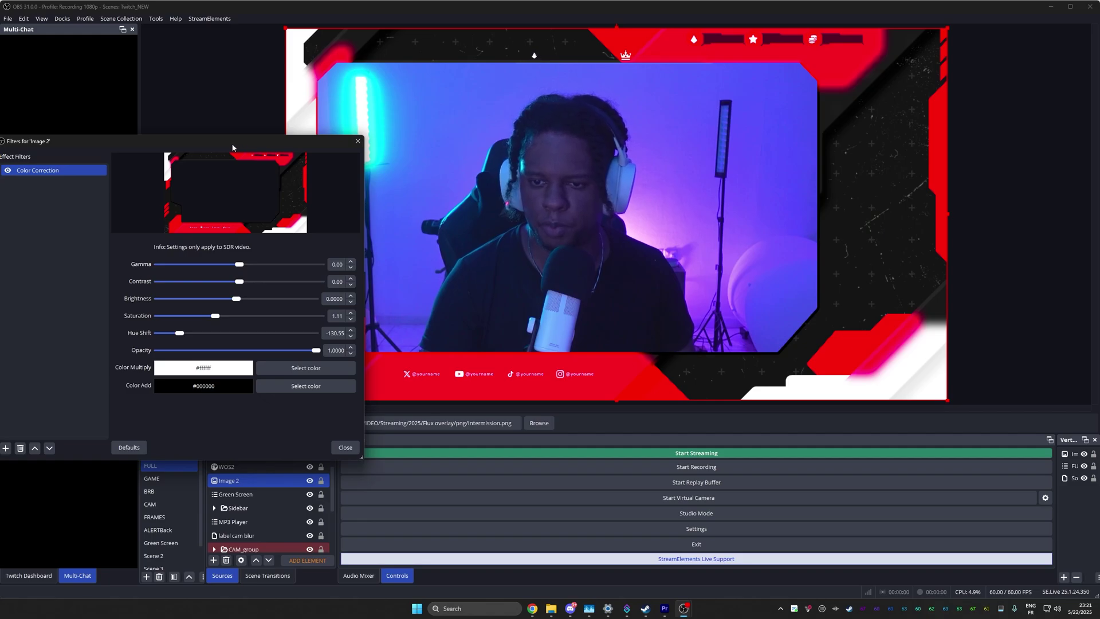
pyautogui.click(344, 448)
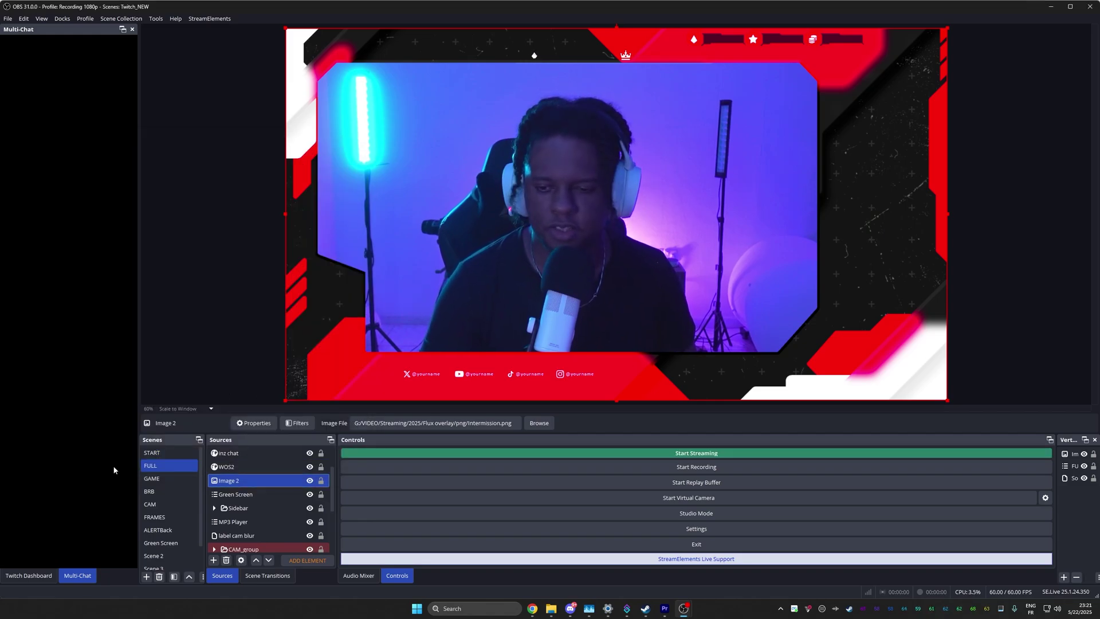
# Step: Create Scene 4 and add the existing CAM scene to it as a source
pyautogui.click(146, 577)
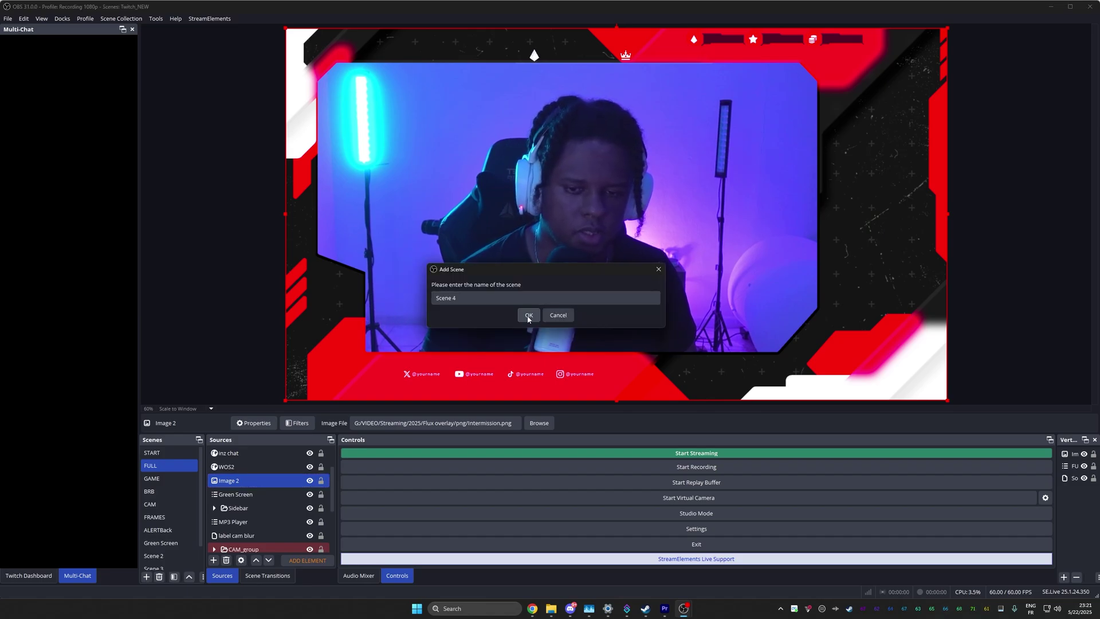
pyautogui.press('Return')
pyautogui.click(213, 560)
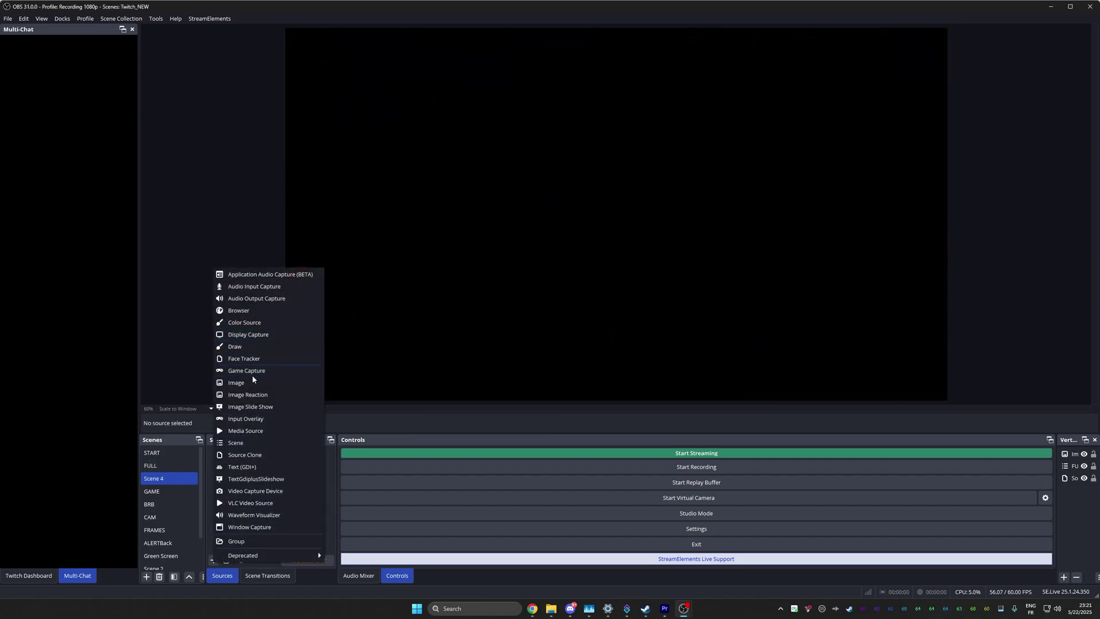
pyautogui.click(235, 442)
pyautogui.click(503, 300)
pyautogui.click(504, 286)
pyautogui.click(570, 356)
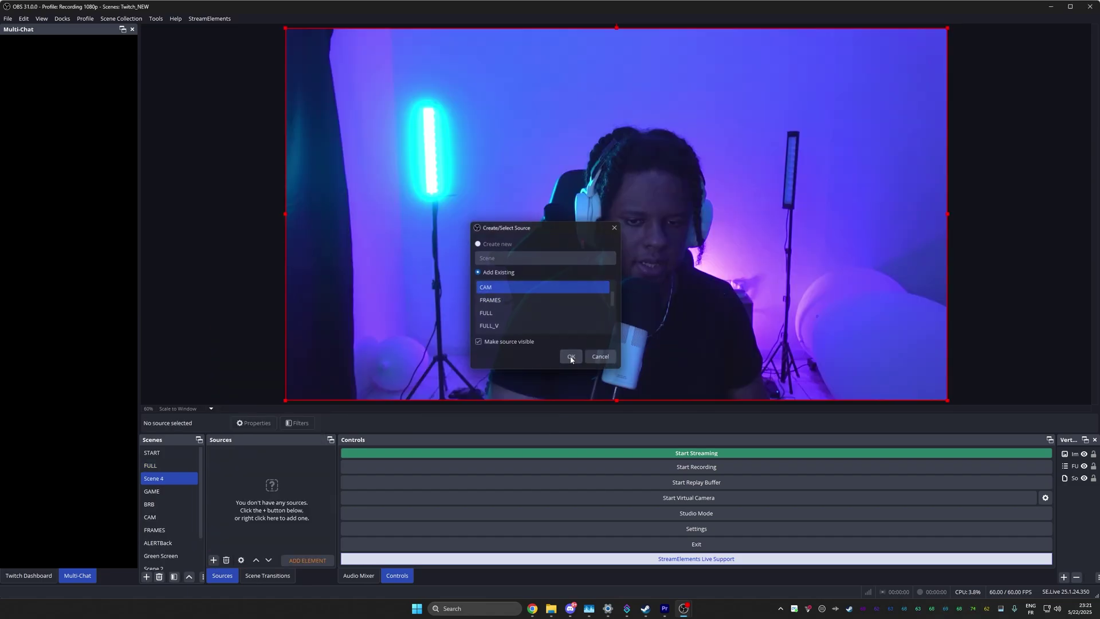
# Step: Add an Image 3 source to Scene 4 showing Cam overlay.png
pyautogui.click(214, 560)
pyautogui.click(253, 380)
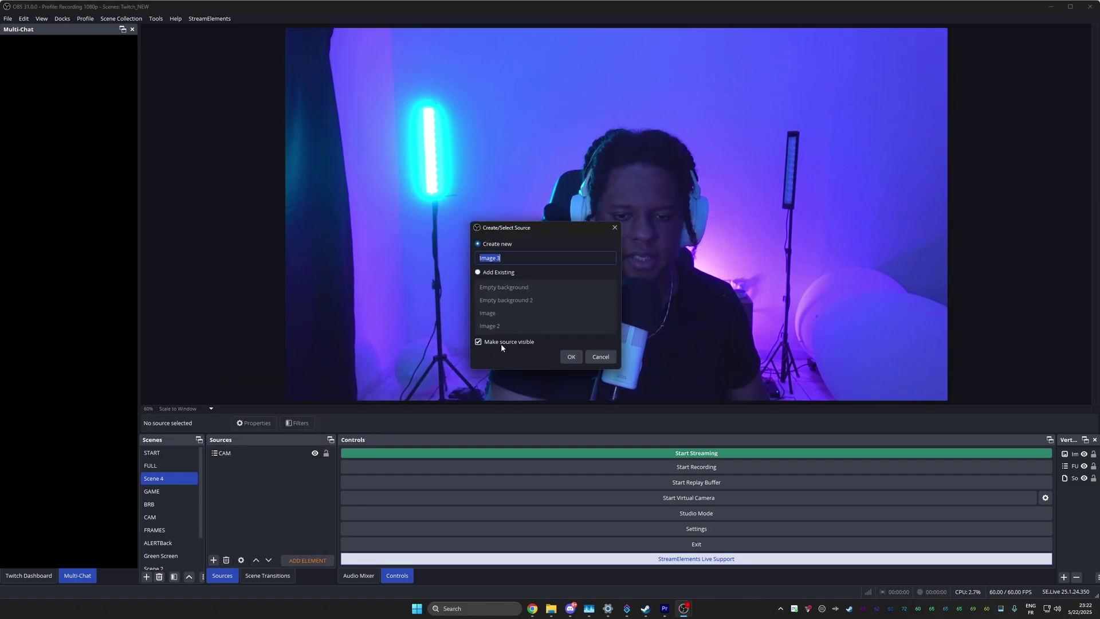
pyautogui.click(571, 356)
pyautogui.click(720, 308)
pyautogui.press('Return')
pyautogui.moveTo(867, 117); pyautogui.dragTo(670, 77)
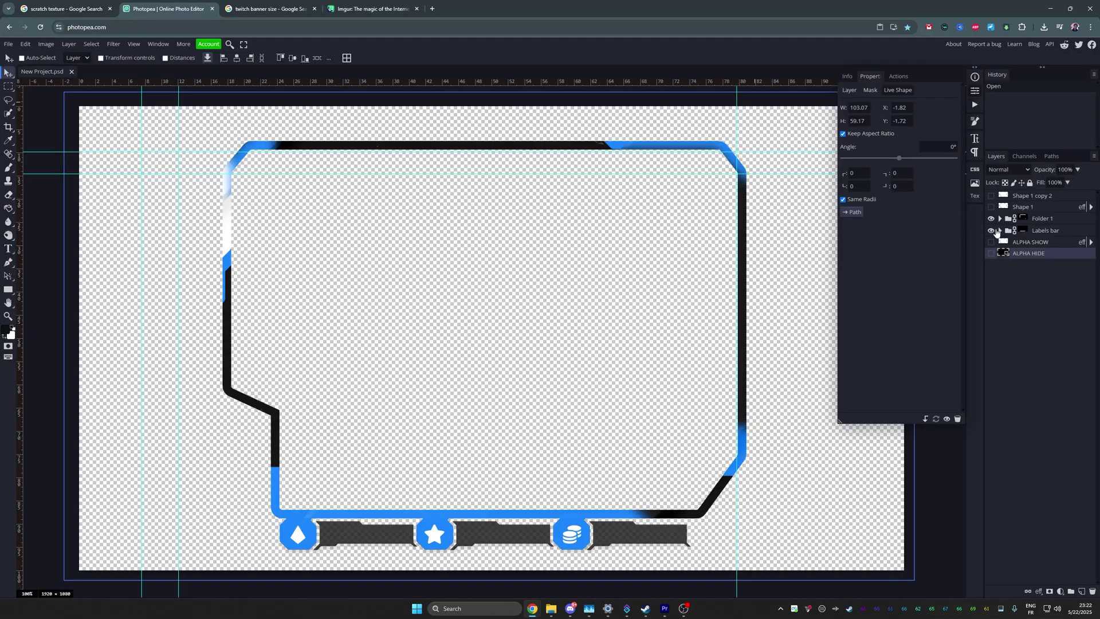
# Step: Hide Folder 1 and the Labels bar, and show the ALPHA SHOW and ALPHA HIDE layers
pyautogui.click(991, 219)
pyautogui.click(990, 230)
pyautogui.click(991, 242)
pyautogui.click(990, 253)
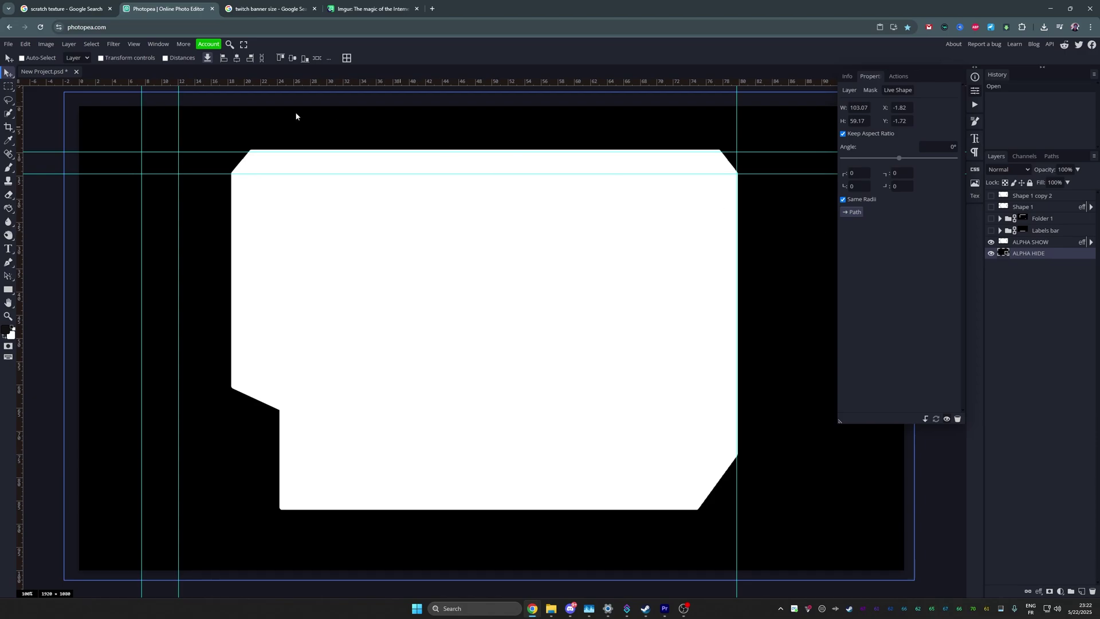
# Step: Export the document via Save for web as the PNG allpha.png
pyautogui.click(8, 44)
pyautogui.click(34, 169)
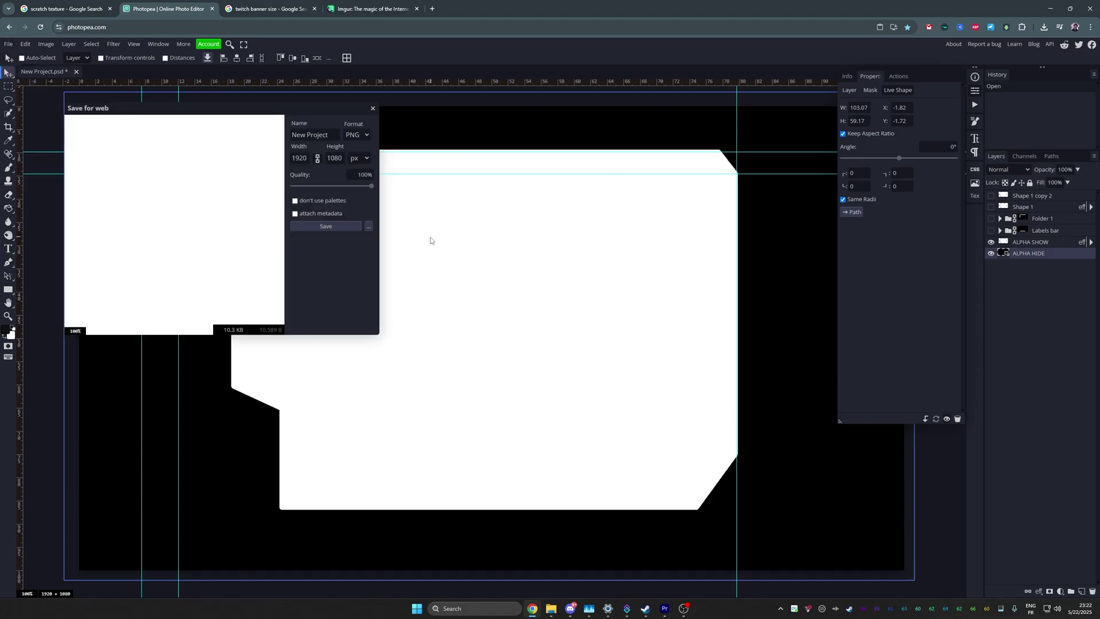
pyautogui.click(326, 227)
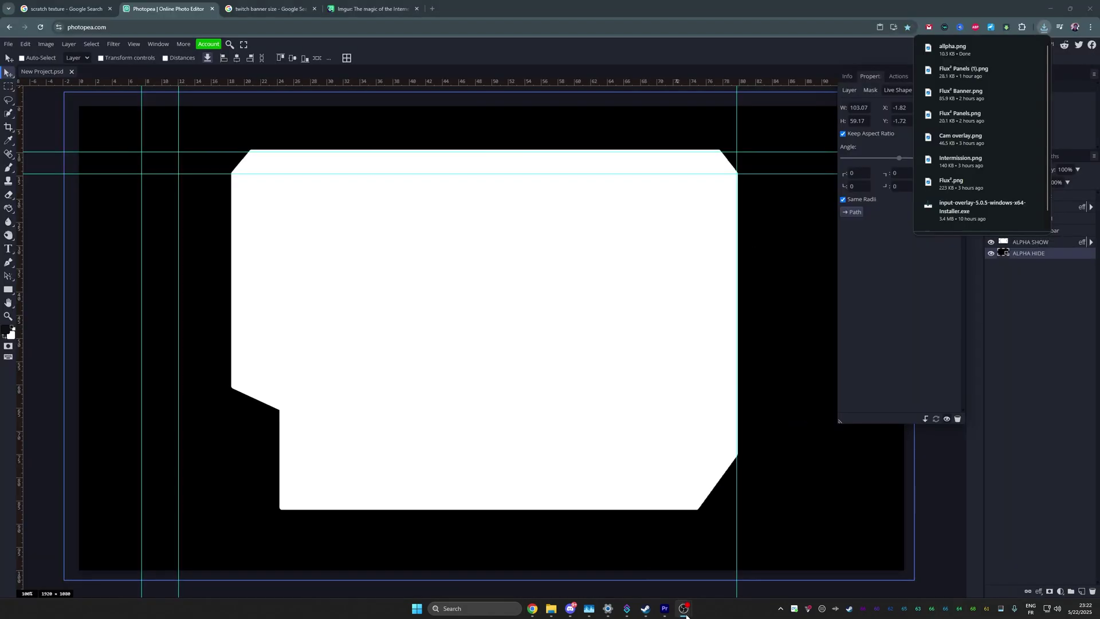
pyautogui.click(684, 608)
# Step: Add an Image Mask/Blend filter to the CAM source using allpha.png as the mask
pyautogui.click(297, 422)
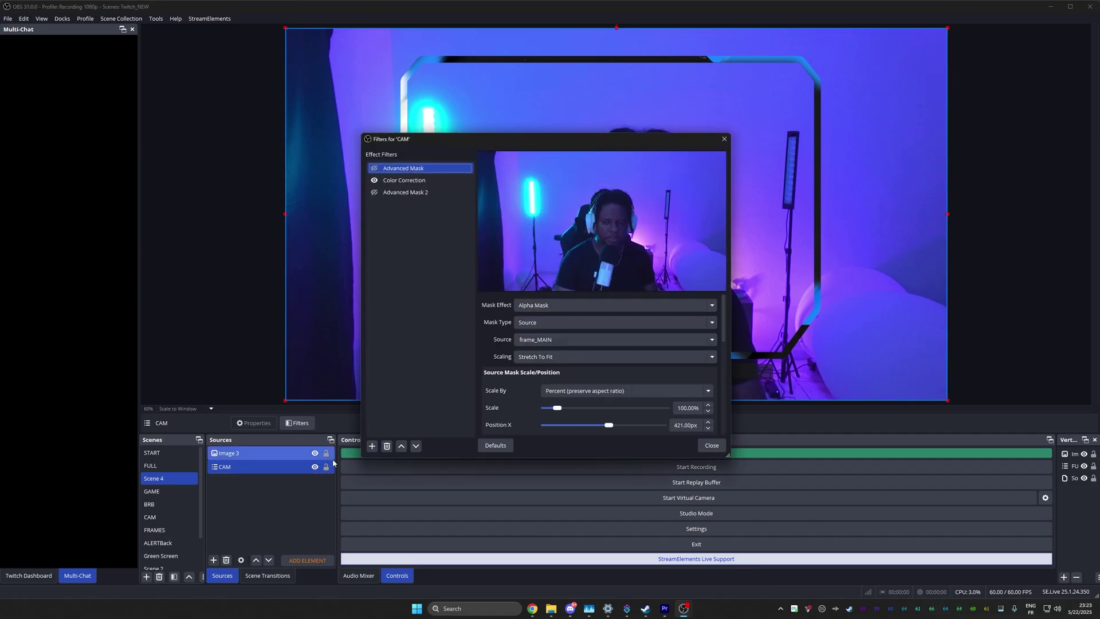
pyautogui.click(372, 445)
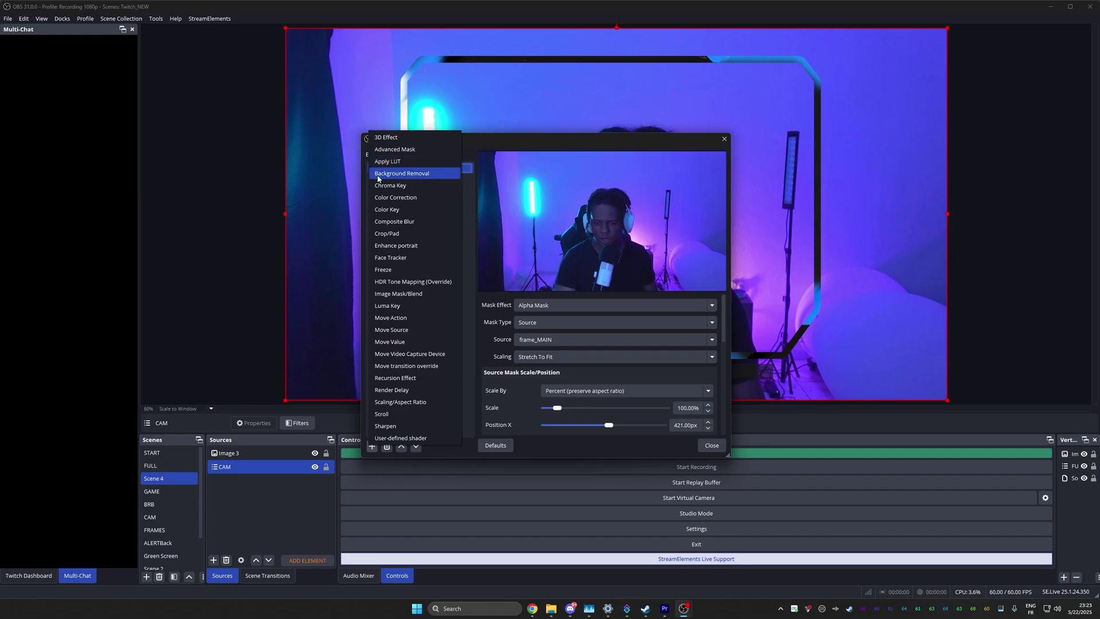
pyautogui.click(400, 294)
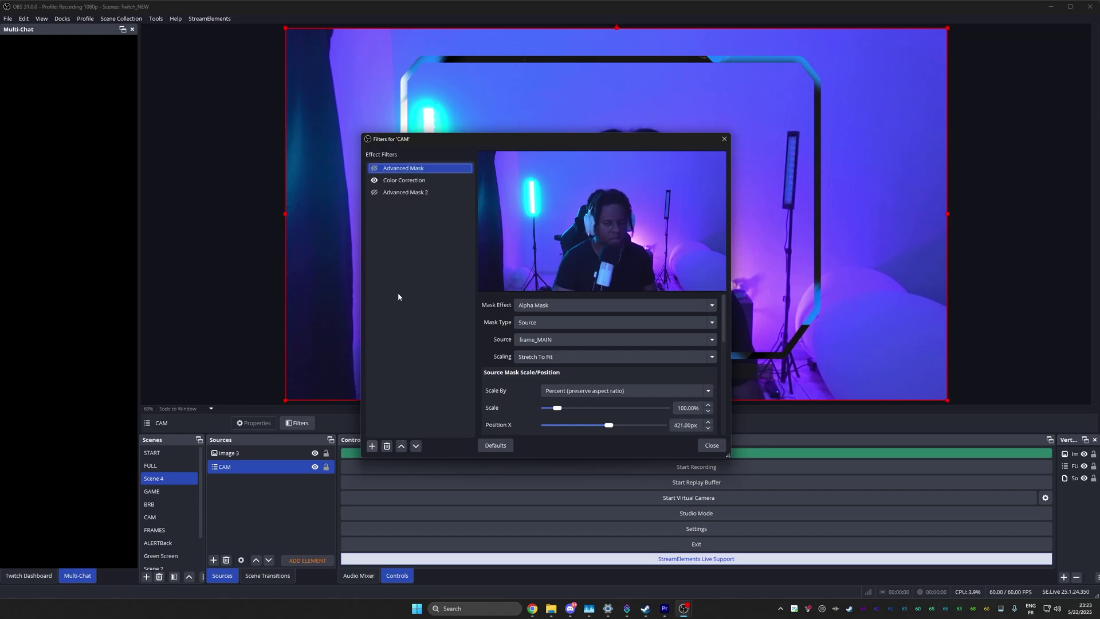
pyautogui.click(515, 309)
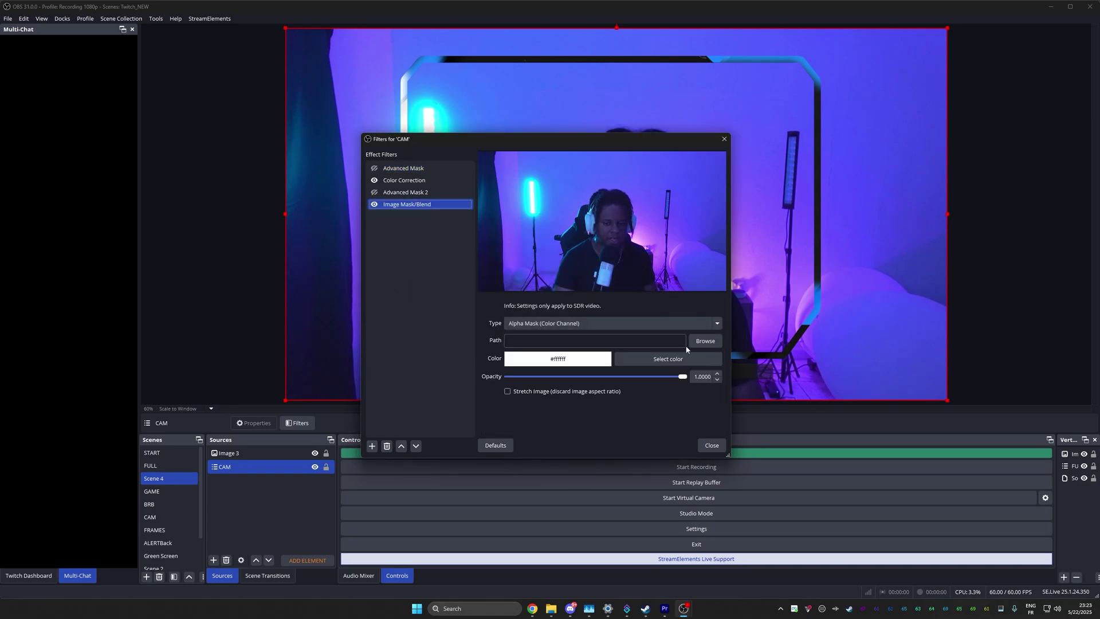
pyautogui.click(700, 345)
pyautogui.click(455, 221)
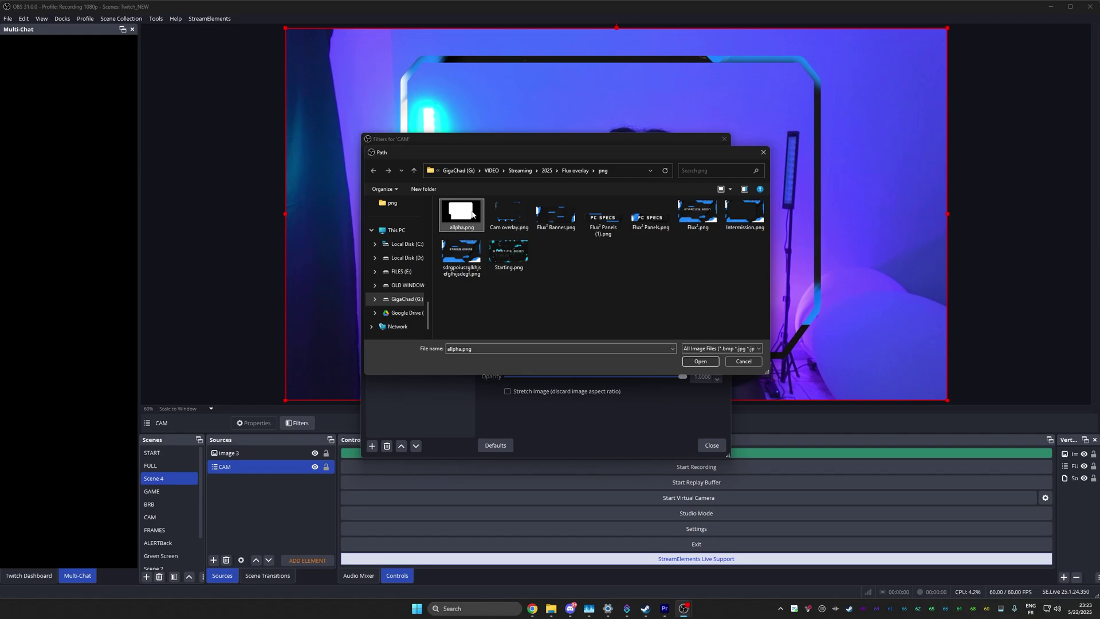
pyautogui.click(699, 361)
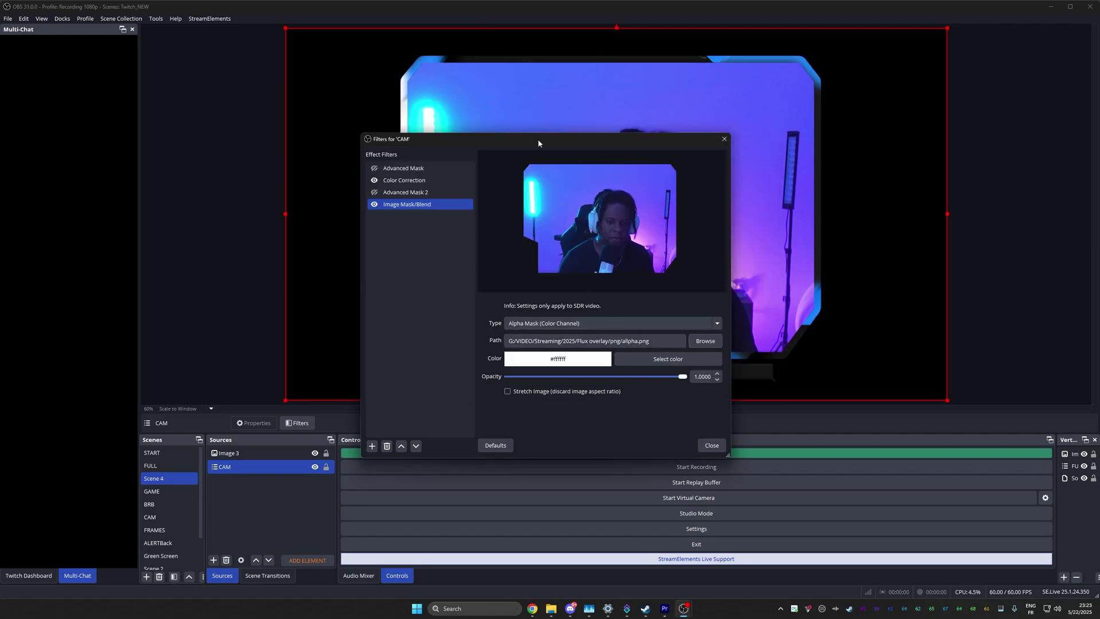
pyautogui.moveTo(584, 143); pyautogui.dragTo(171, 113)
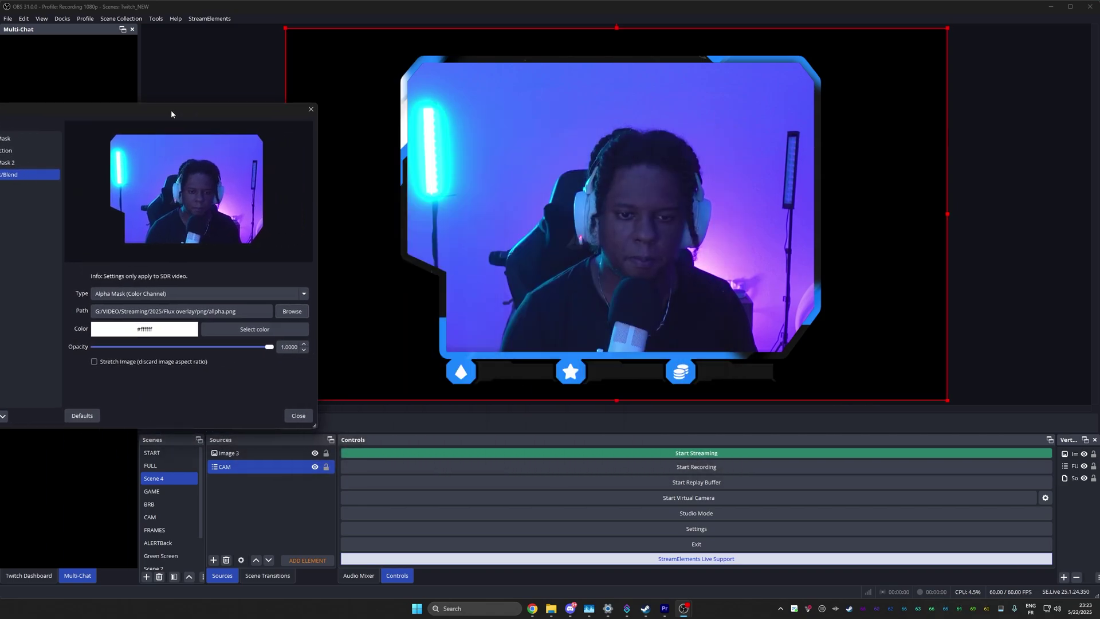